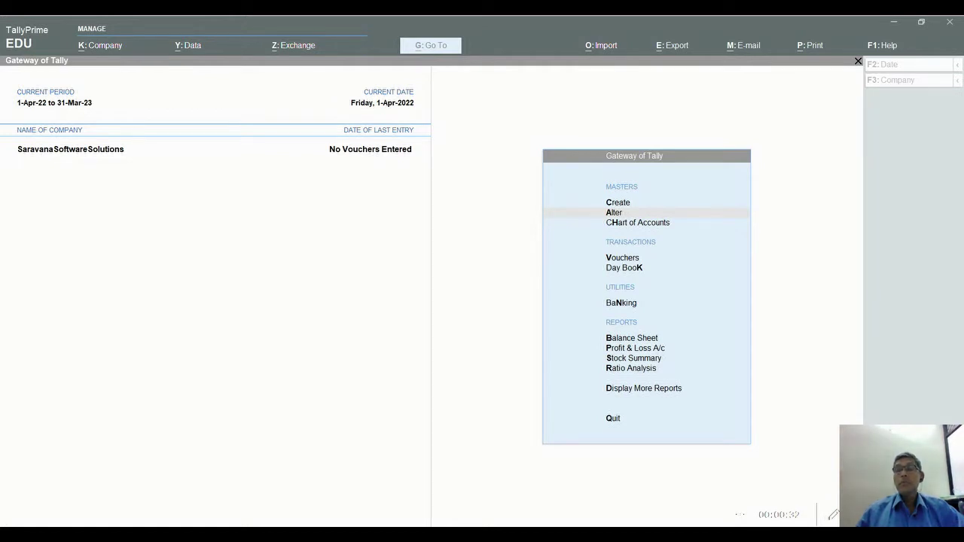
# Bring TallyPrime into focus at the Gateway of Tally for SaravanaSoftwareSolutions
pyautogui.click(459, 322)
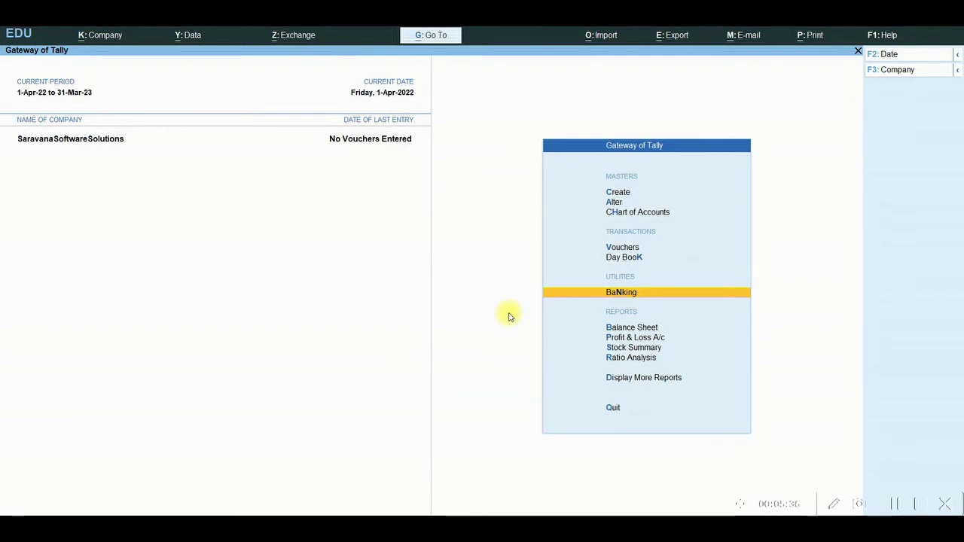
pyautogui.press('Return')
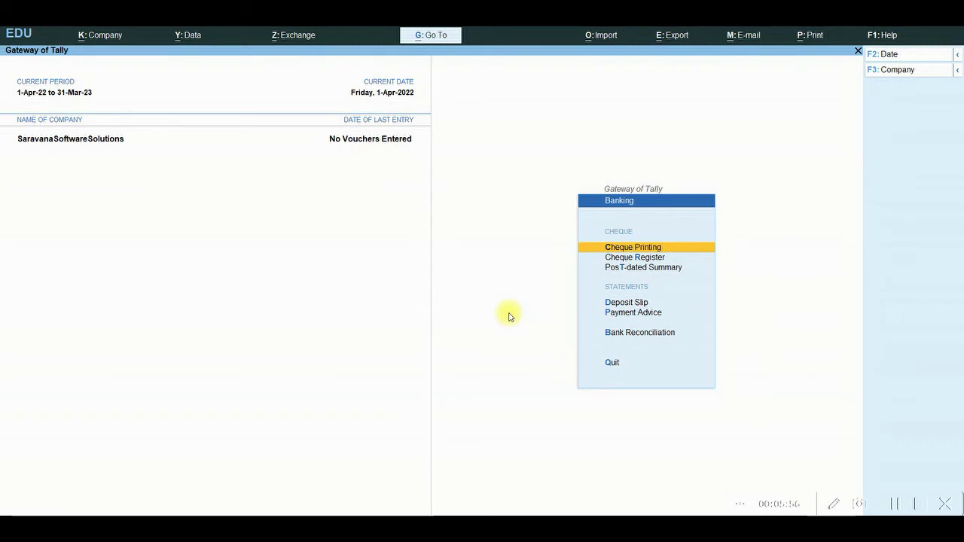
pyautogui.press('Escape')
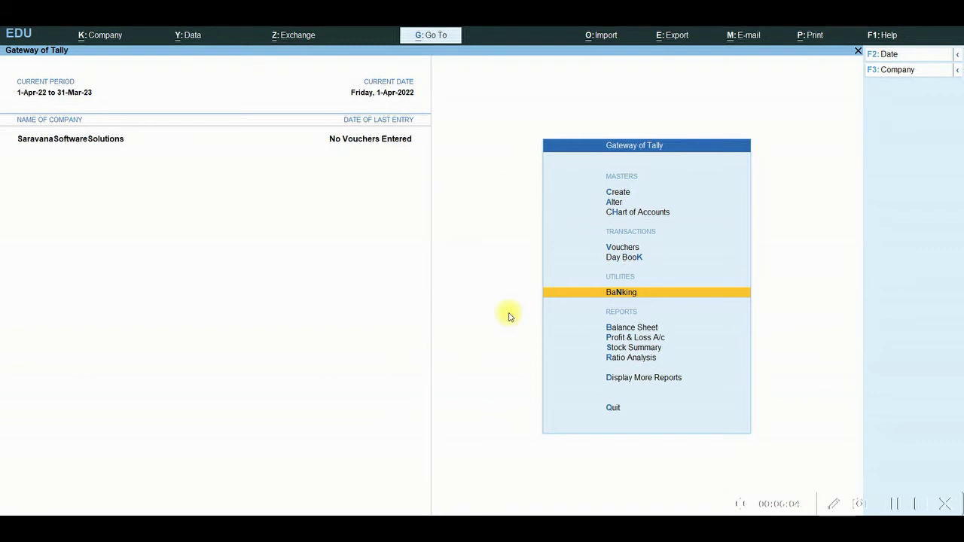
pyautogui.press('Up')
pyautogui.press('Up')
pyautogui.press('Up')
pyautogui.press('Up')
pyautogui.press('Up')
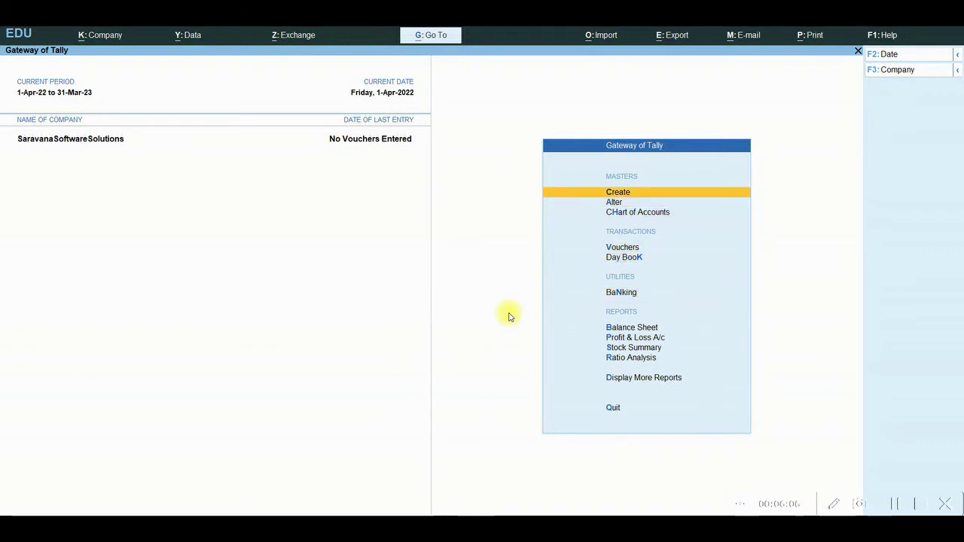
# Create a Capital A/c ledger under Capital Account, skipping address details and the GSTIN warning
pyautogui.press('Return')
pyautogui.press('Down')
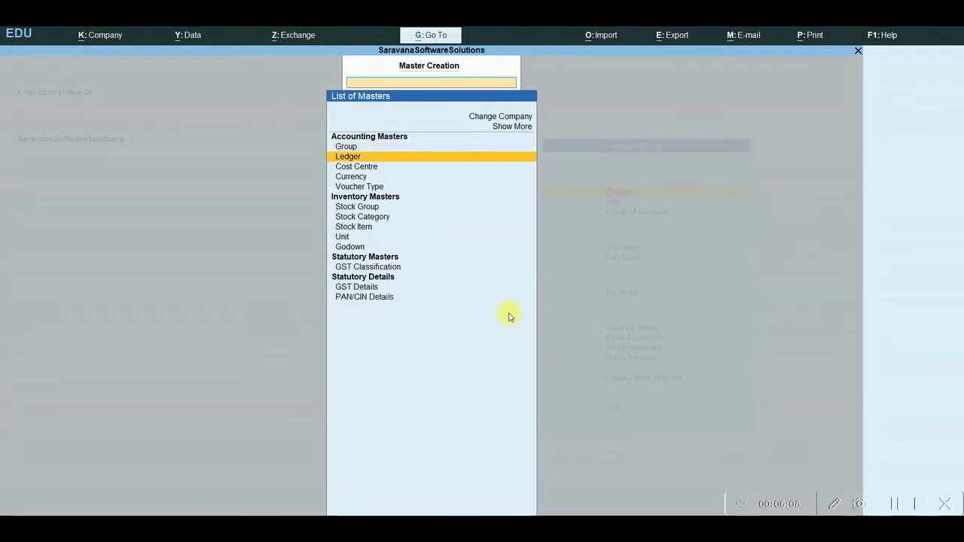
pyautogui.press('Return')
pyautogui.write('C')
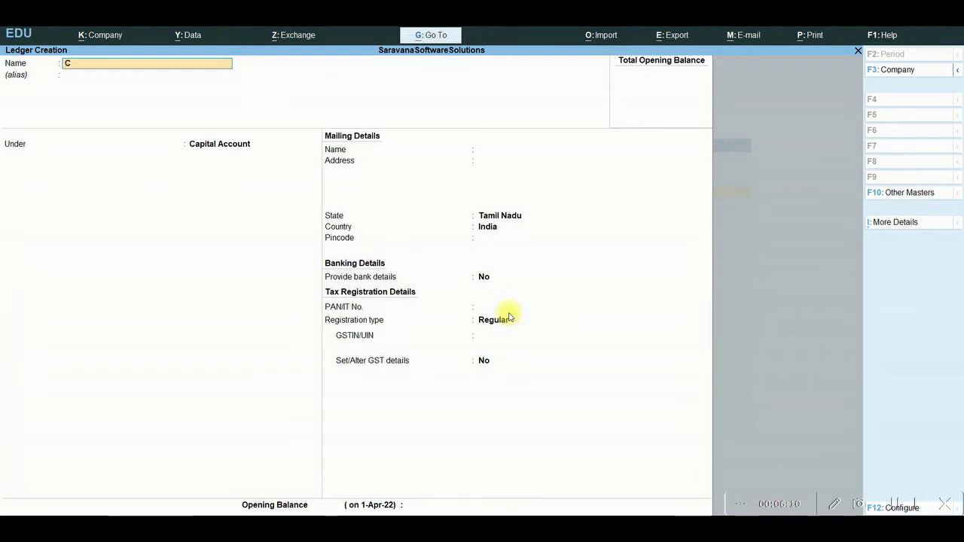
pyautogui.write('apital A/c')
pyautogui.press('Return')
pyautogui.press('Return')
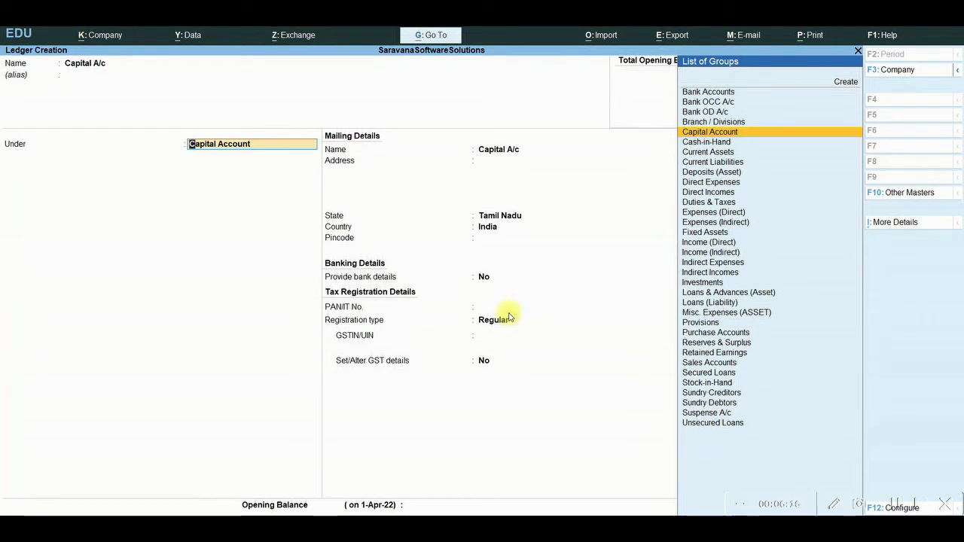
pyautogui.press('Return')
pyautogui.press('Return')
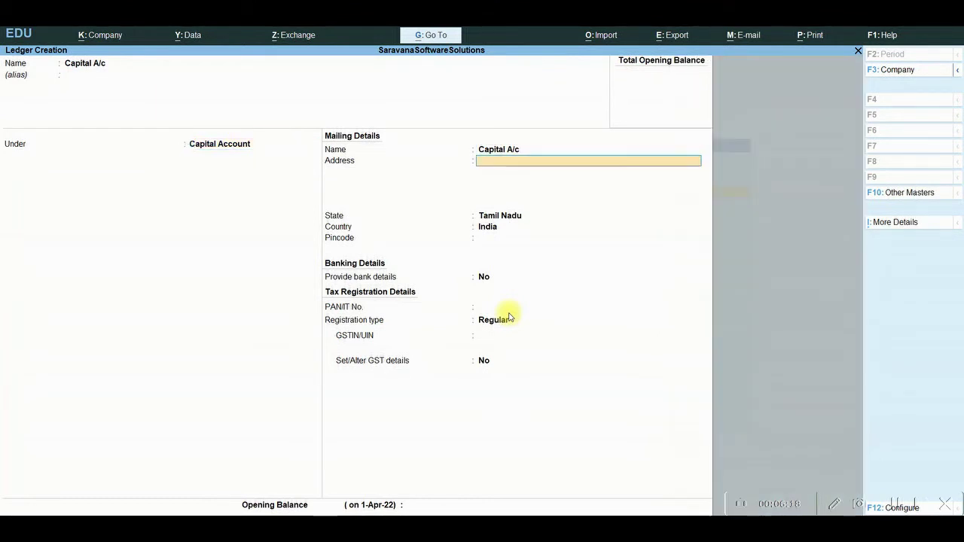
pyautogui.press('Return')
pyautogui.press('Return')
pyautogui.press('Return')
pyautogui.press('Return')
pyautogui.press('Return')
pyautogui.press('Return')
pyautogui.press('Return')
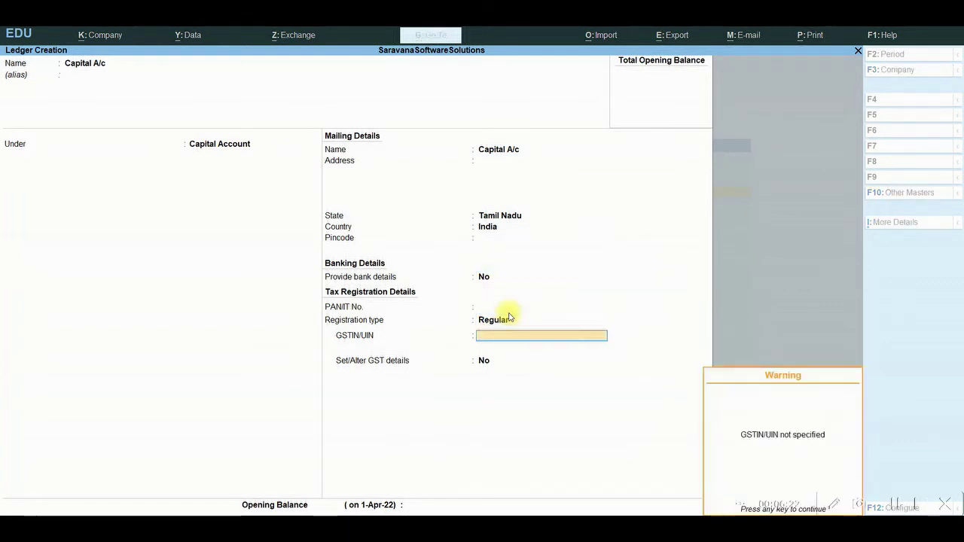
pyautogui.press('Return')
pyautogui.press('Return')
pyautogui.press('Return')
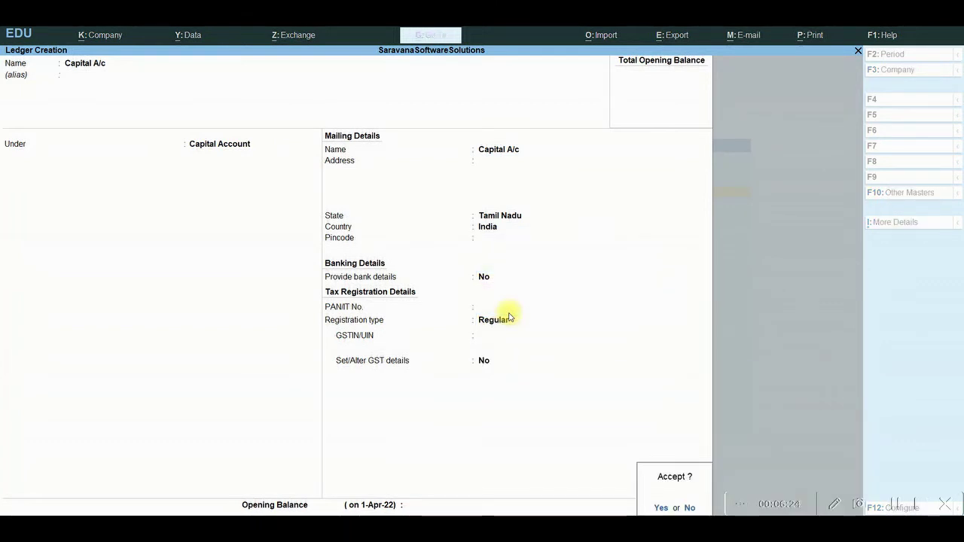
pyautogui.press('Return')
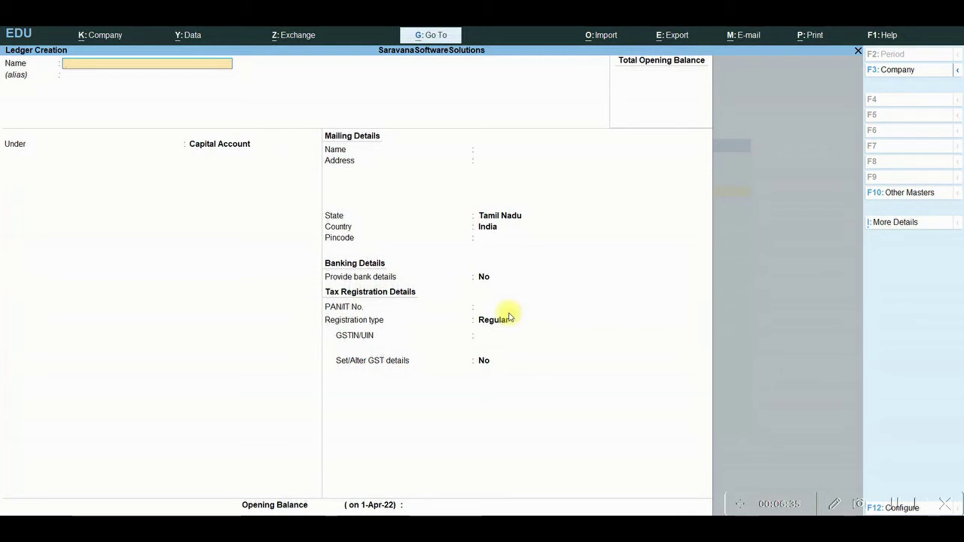
# Name the ledger SBI Bank A/c under Bank Accounts, entering its account number and IFS code SBIN0015100
pyautogui.write('B')
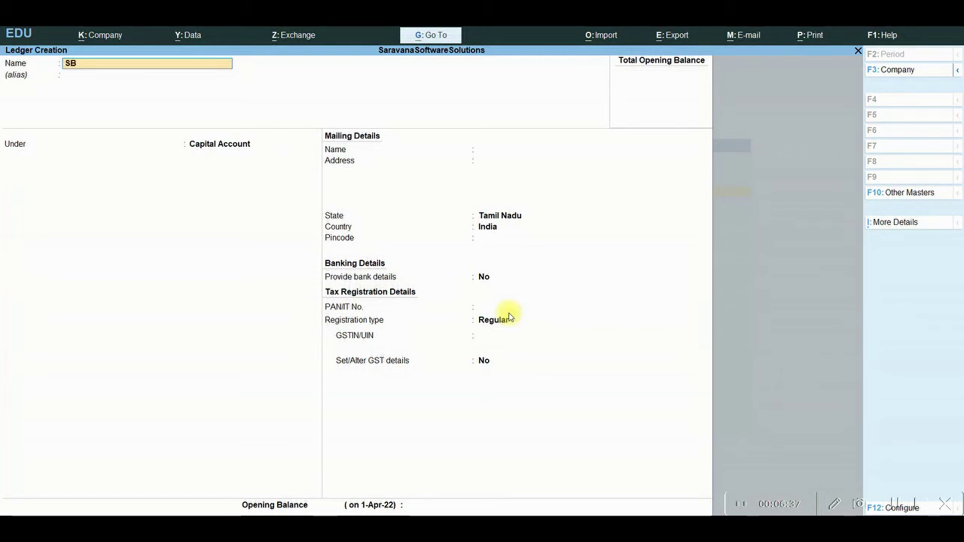
pyautogui.write('I Bank A/c')
pyautogui.press('Return')
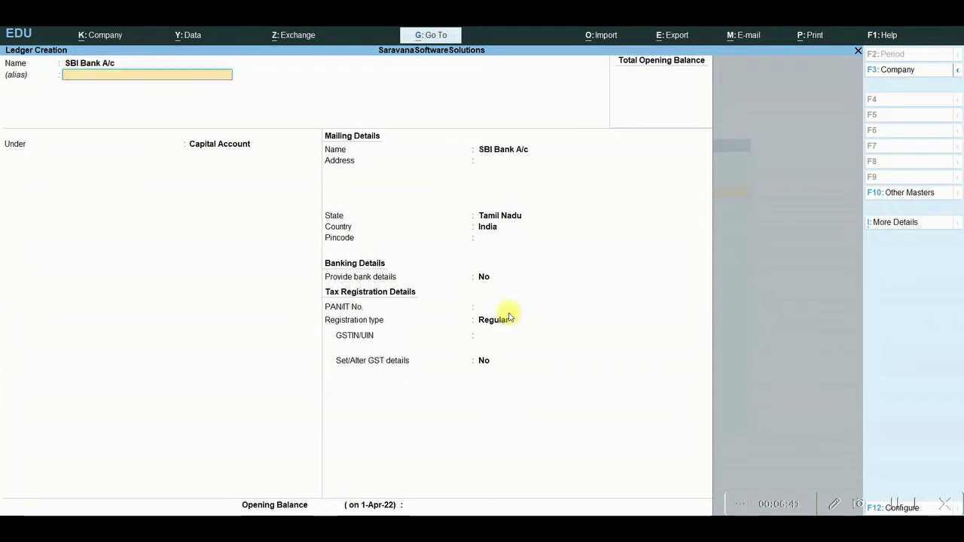
pyautogui.press('Return')
pyautogui.write('Bank')
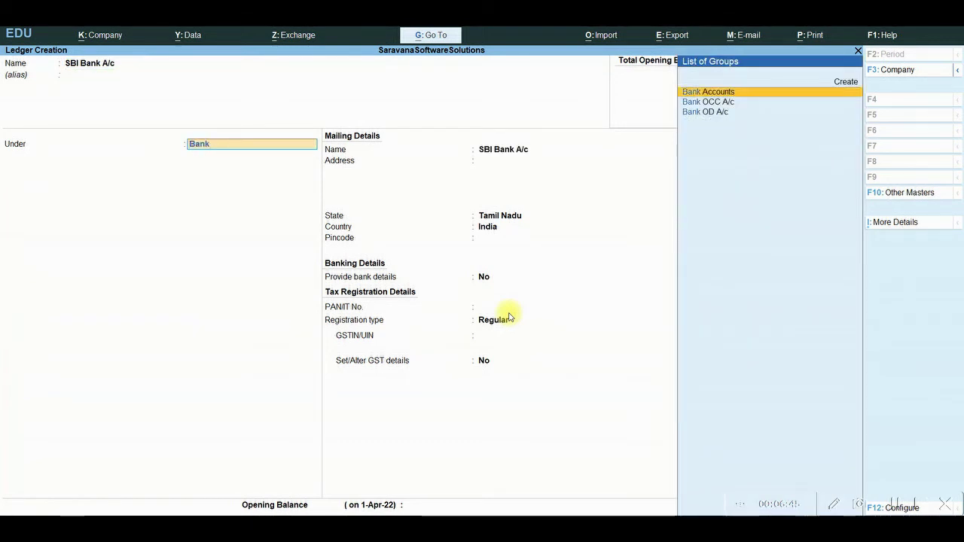
pyautogui.press('Return')
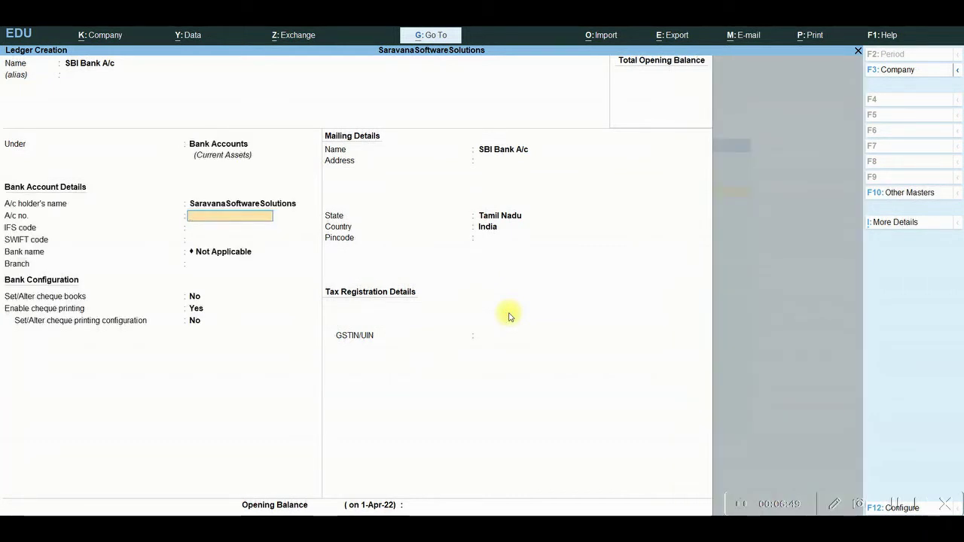
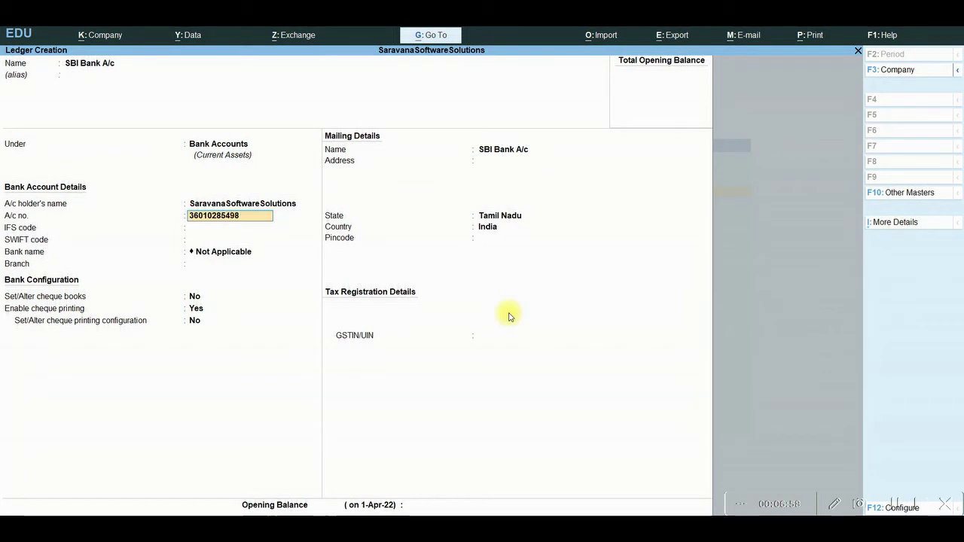
pyautogui.press('Return')
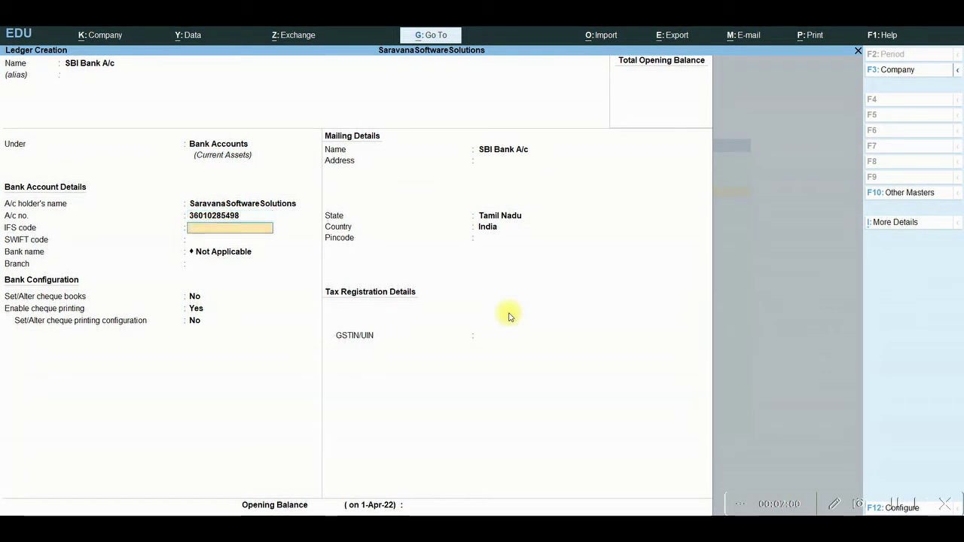
pyautogui.write('SBIN00151')
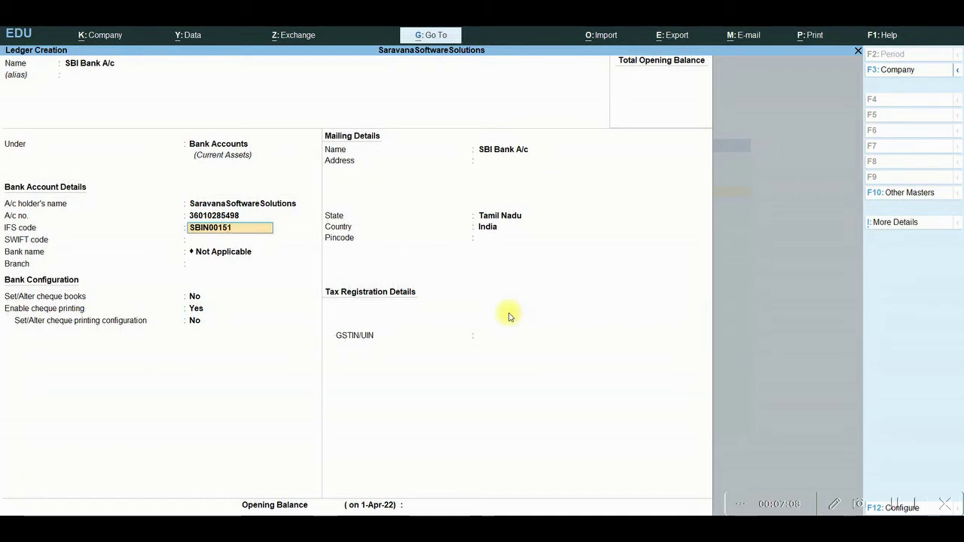
pyautogui.write('00')
# Confirm IFS SBIN0015100, set branch Kalapaati, and enable cheque books for SBI Bank A/c
pyautogui.press('Return')
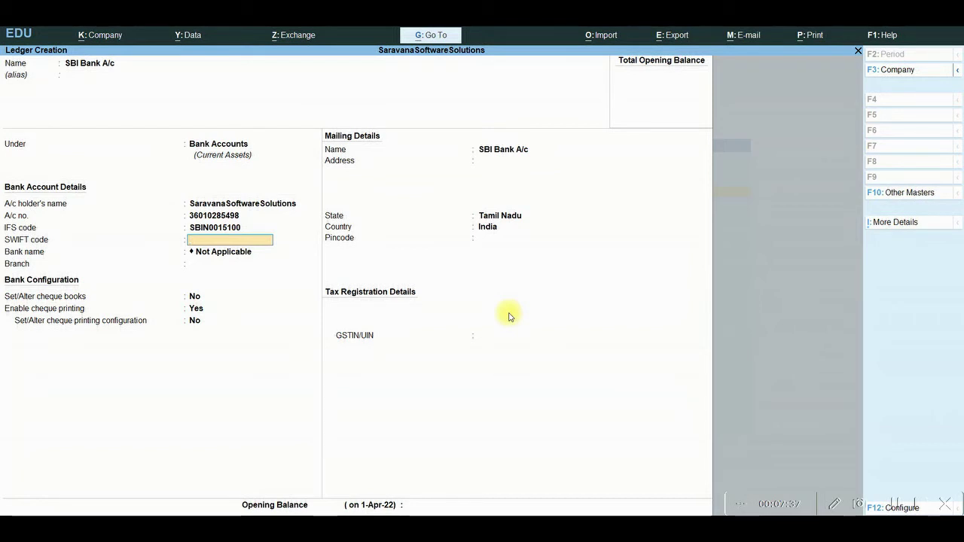
pyautogui.press('Return')
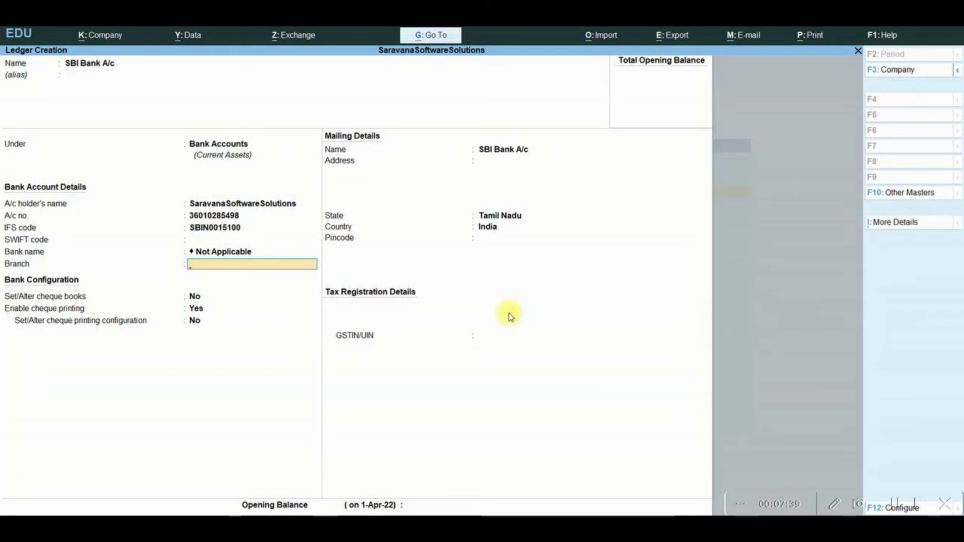
pyautogui.write('Ka')
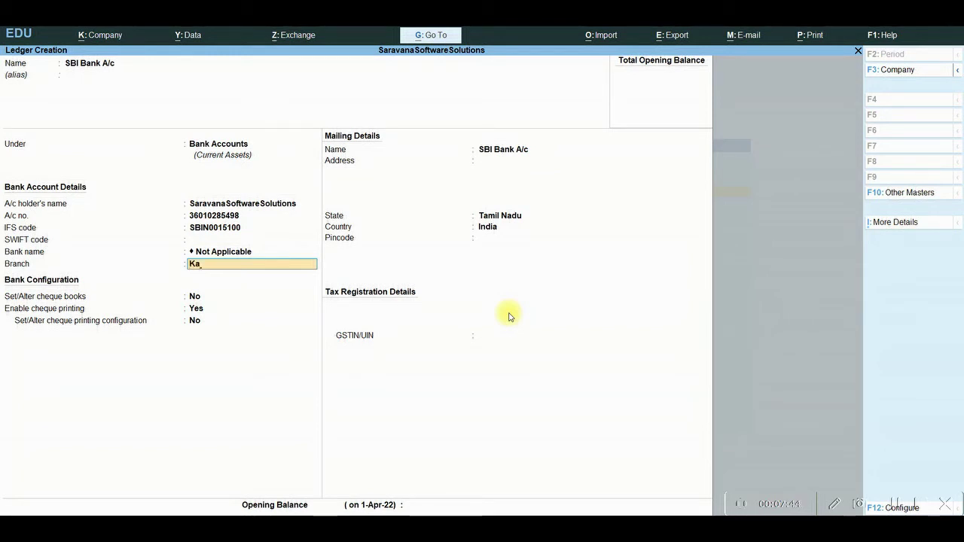
pyautogui.write('la')
pyautogui.write('pa')
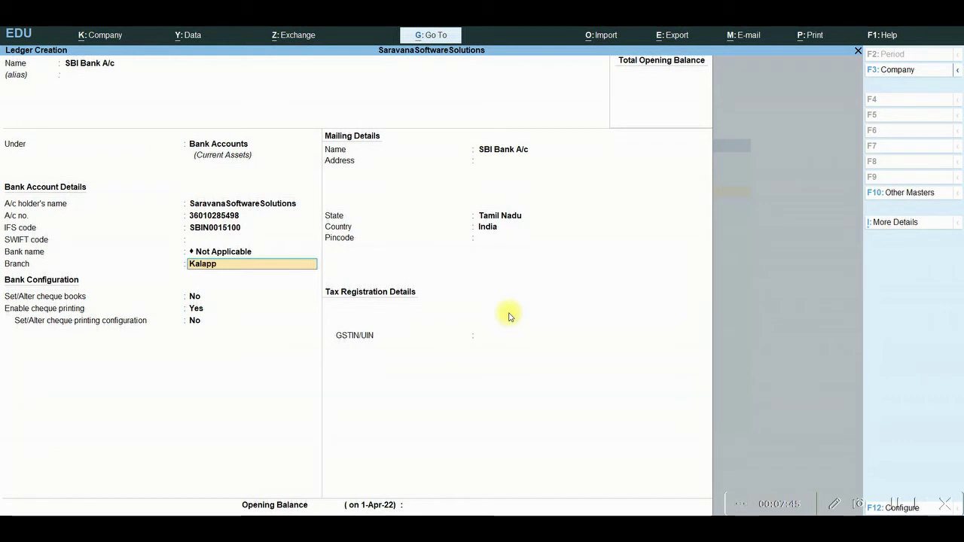
pyautogui.press('BackSpace')
pyautogui.press('BackSpace')
pyautogui.write('paati')
pyautogui.press('Return')
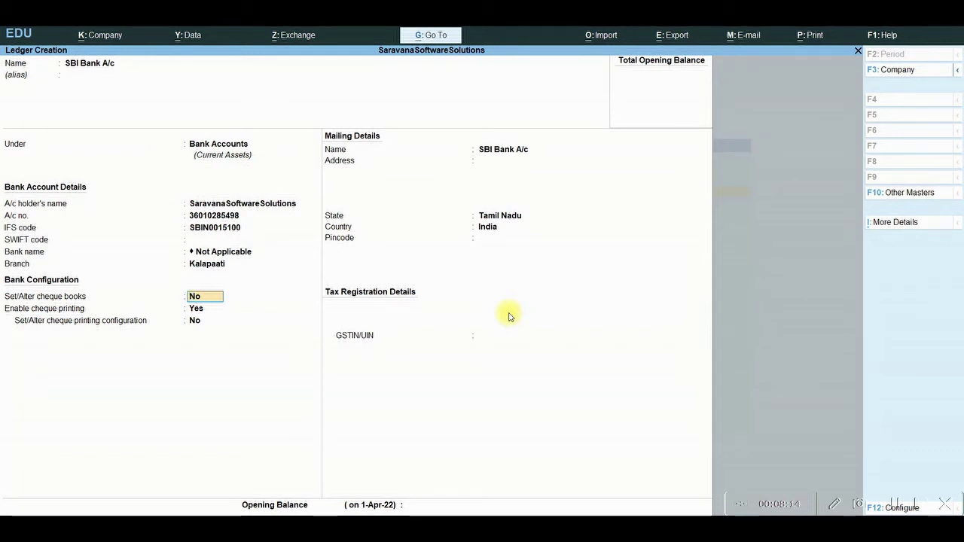
pyautogui.write('yes')
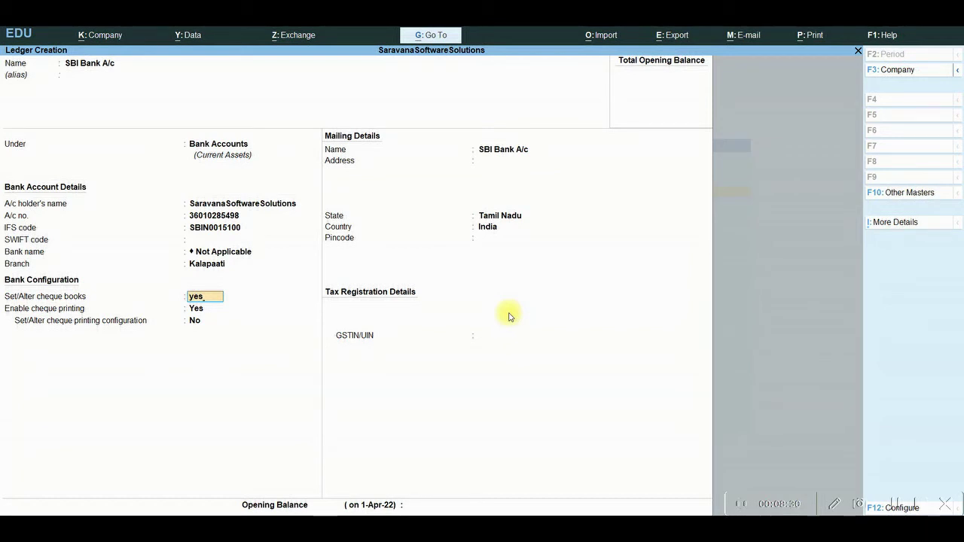
pyautogui.press('Return')
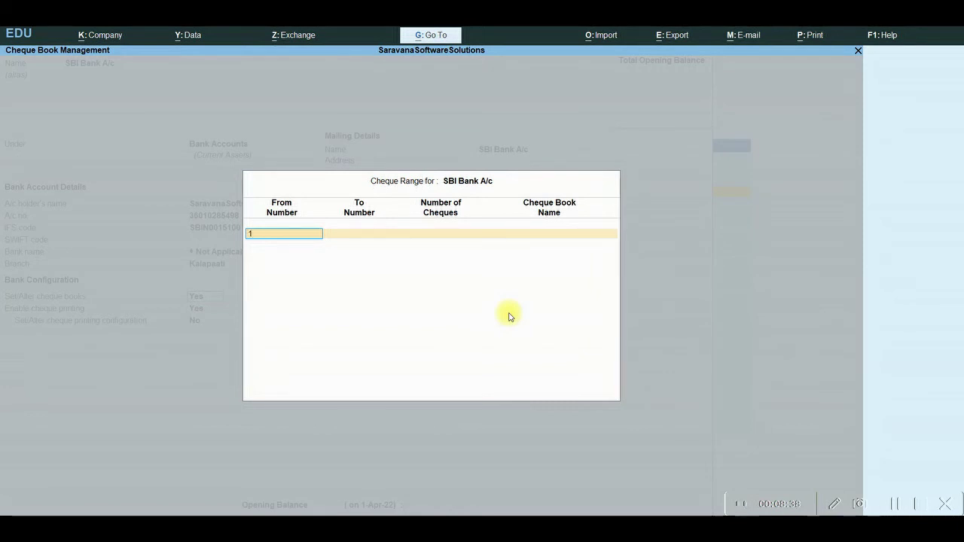
# Add the SBI Bank cheque book covering cheques 1000001 to 1000050, 50 cheques
pyautogui.write('1000001')
pyautogui.press('Return')
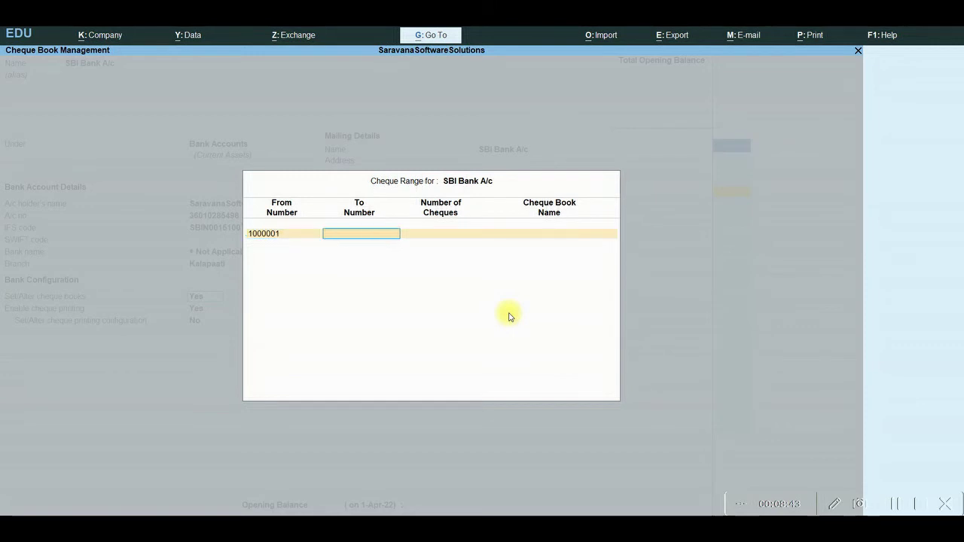
pyautogui.write('1000050')
pyautogui.press('Return')
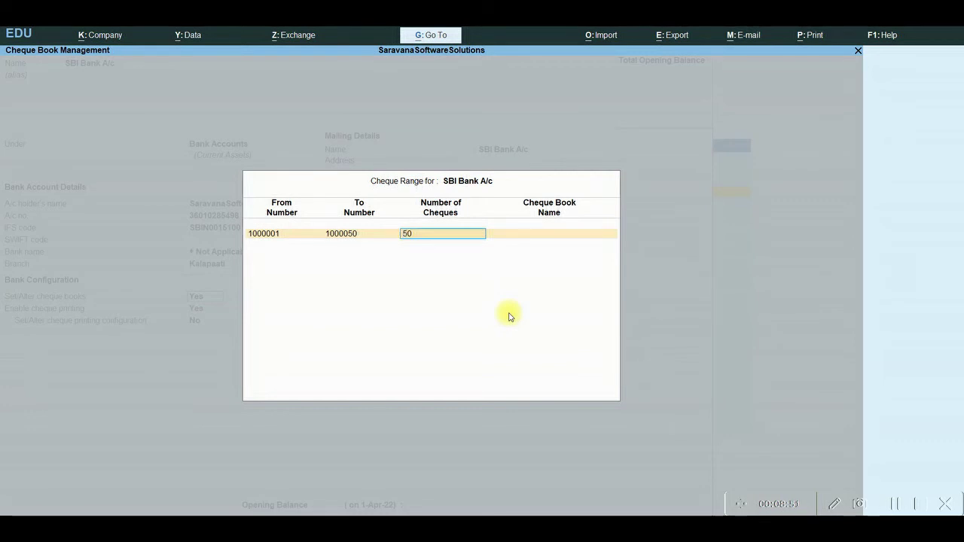
pyautogui.press('Return')
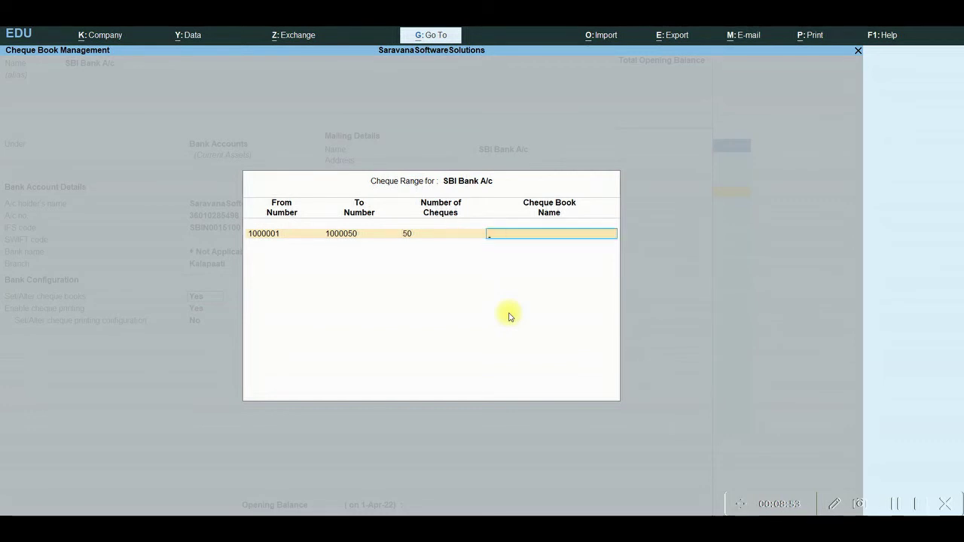
pyautogui.write('SBI Bank')
pyautogui.press('Return')
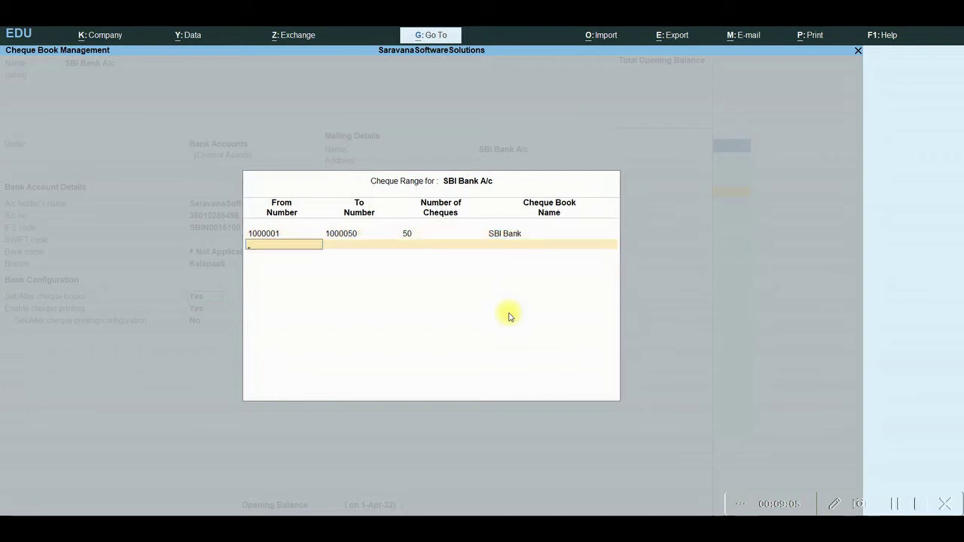
pyautogui.press('Return')
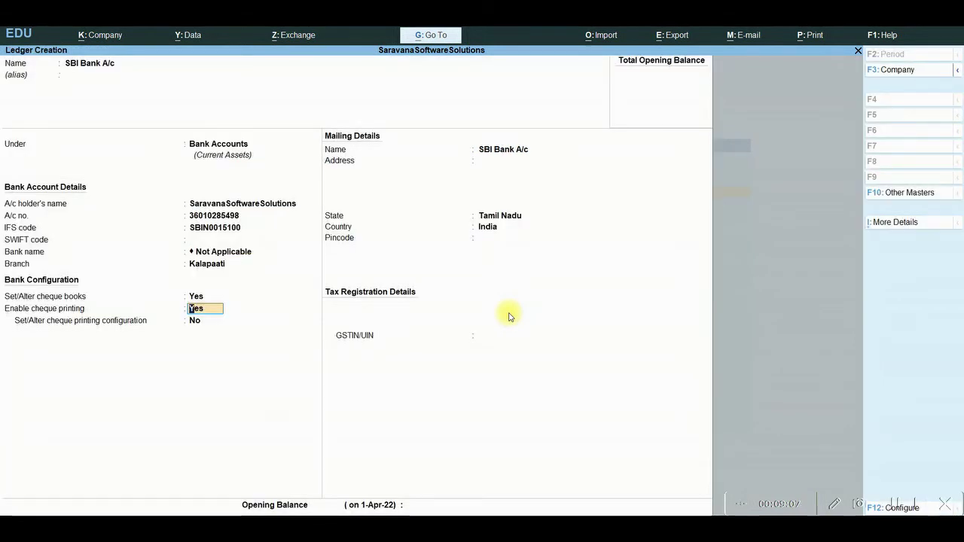
pyautogui.press('Return')
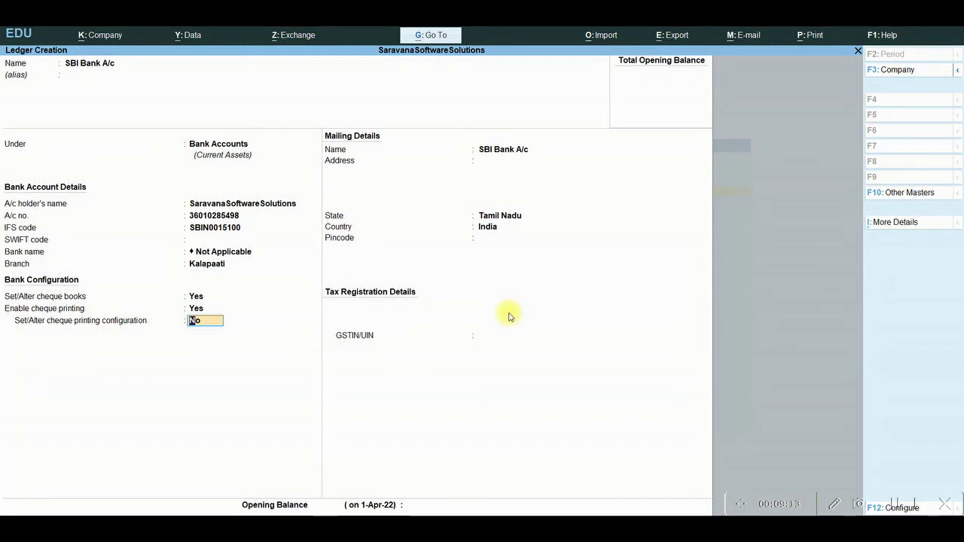
# Set cheque printing configuration to Yes for SBI Bank A/c
pyautogui.write('yes')
pyautogui.press('Return')
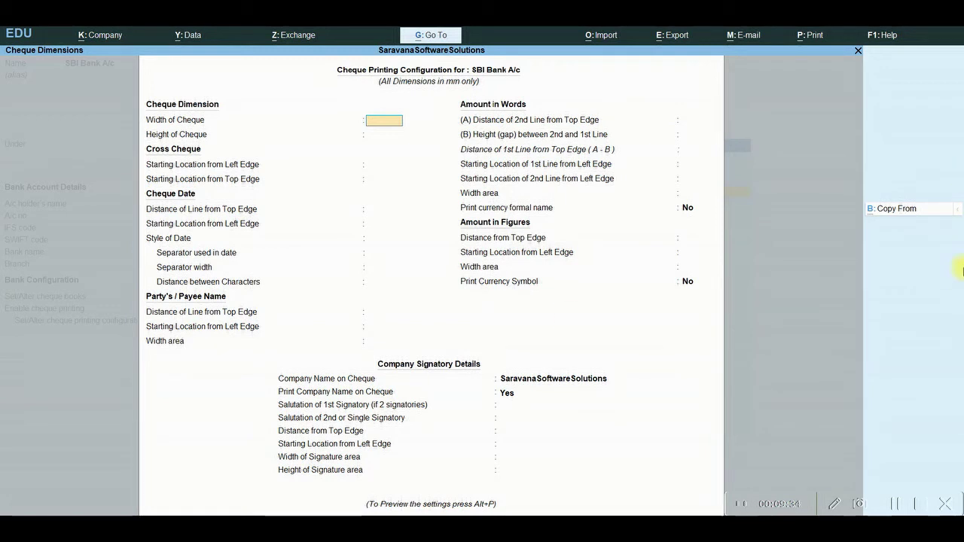
# Copy the saved SBI Bank A/c cheque layout, giving a 204 × 93 cheque
pyautogui.click(904, 209)
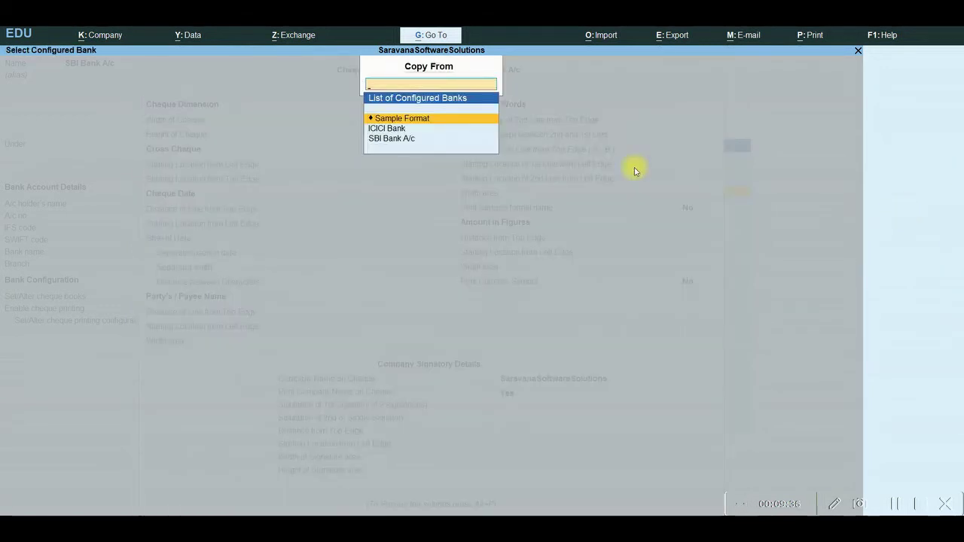
pyautogui.click(634, 161)
pyautogui.press('Down')
pyautogui.press('Down')
pyautogui.press('Return')
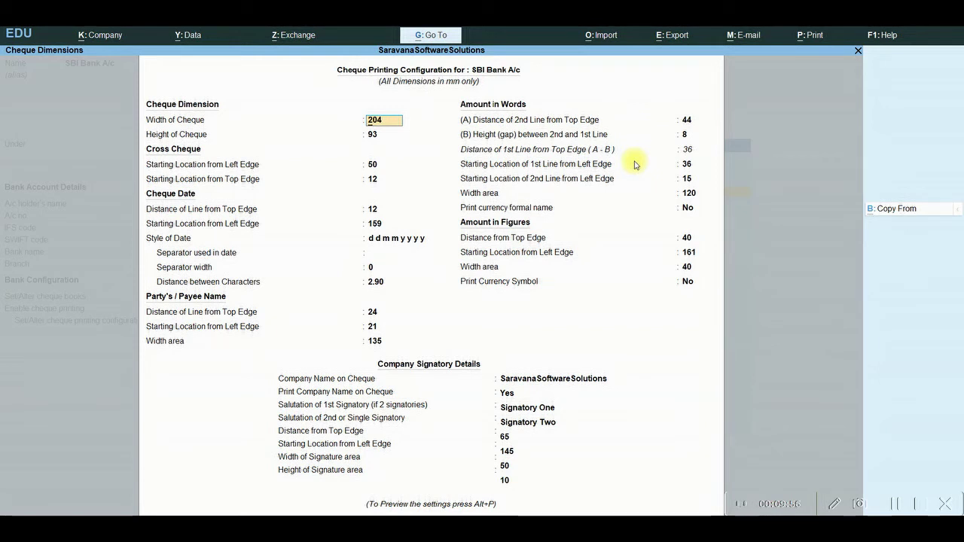
# Set the first salutation to Authorised Signatory, clear the second, and open sample cheque printing
pyautogui.press('Return')
pyautogui.press('Return')
pyautogui.press('Return')
pyautogui.press('Return')
pyautogui.press('Return')
pyautogui.press('Return')
pyautogui.press('Return')
pyautogui.press('Return')
pyautogui.press('Return')
pyautogui.press('Return')
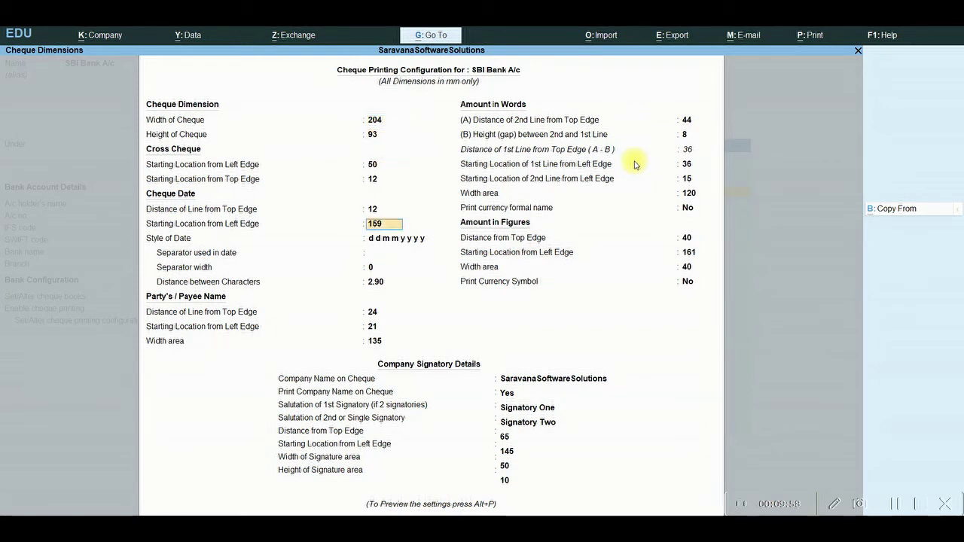
pyautogui.press('Return')
pyautogui.press('Return')
pyautogui.press('Return')
pyautogui.press('Return')
pyautogui.press('Return')
pyautogui.press('Return')
pyautogui.press('Return')
pyautogui.press('Return')
pyautogui.press('Return')
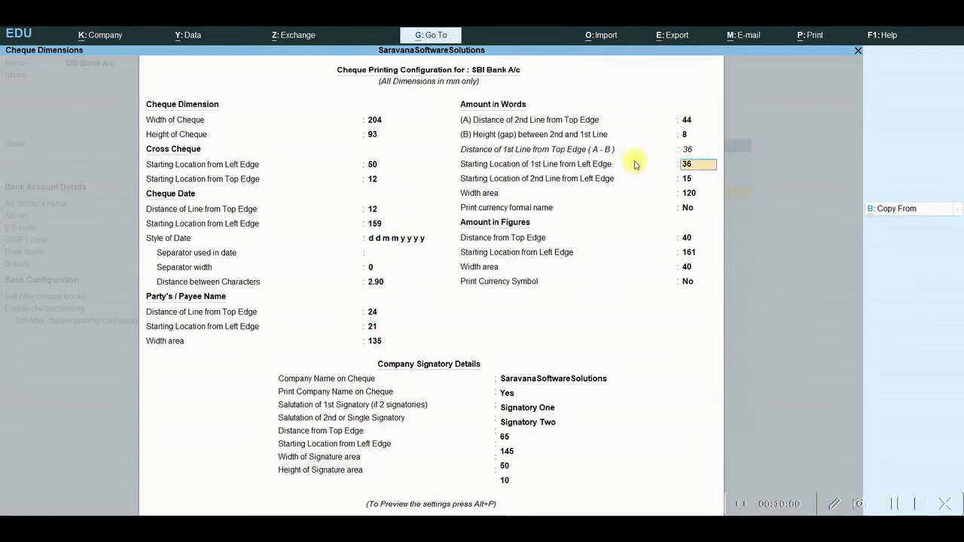
pyautogui.press('Return')
pyautogui.press('Return')
pyautogui.press('Return')
pyautogui.press('Return')
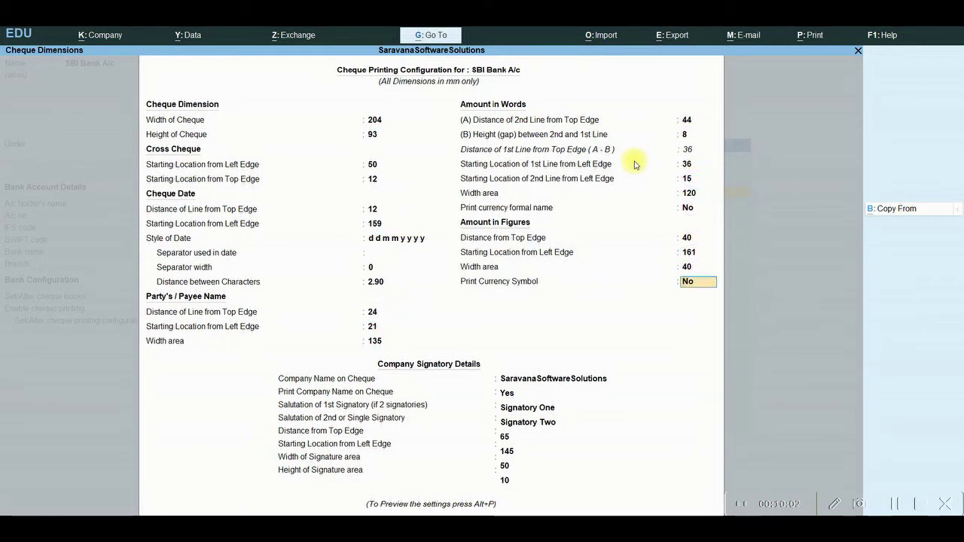
pyautogui.press('Return')
pyautogui.press('Return')
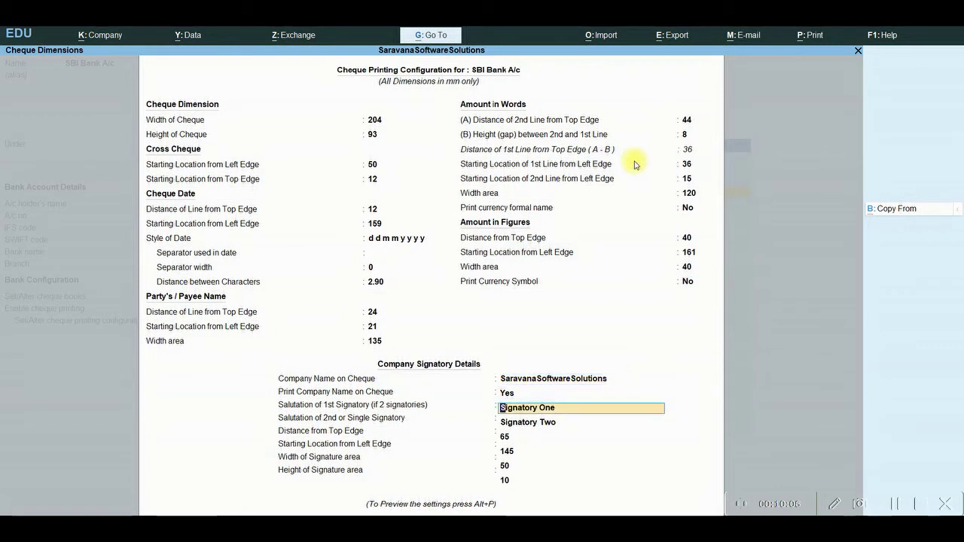
pyautogui.write('Authorised')
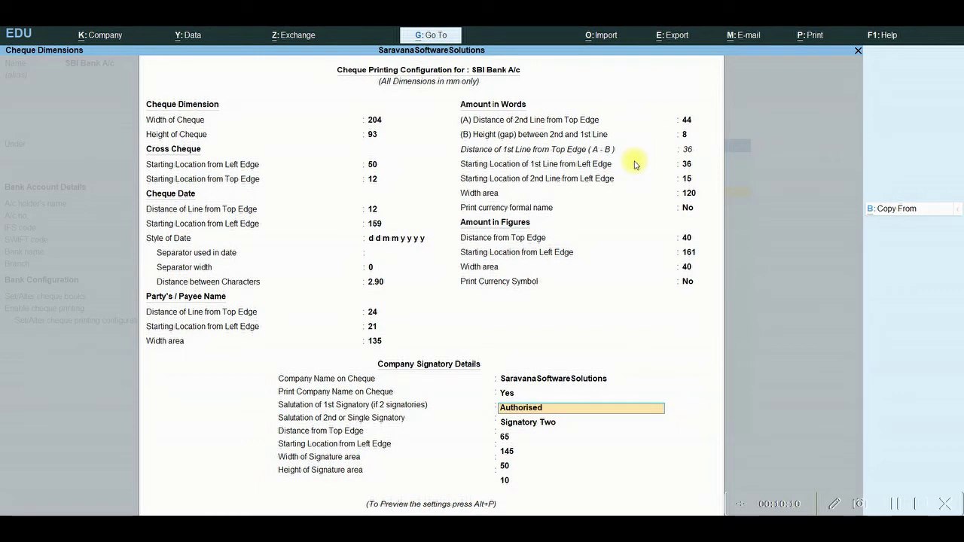
pyautogui.write(' Signatore')
pyautogui.press('BackSpace')
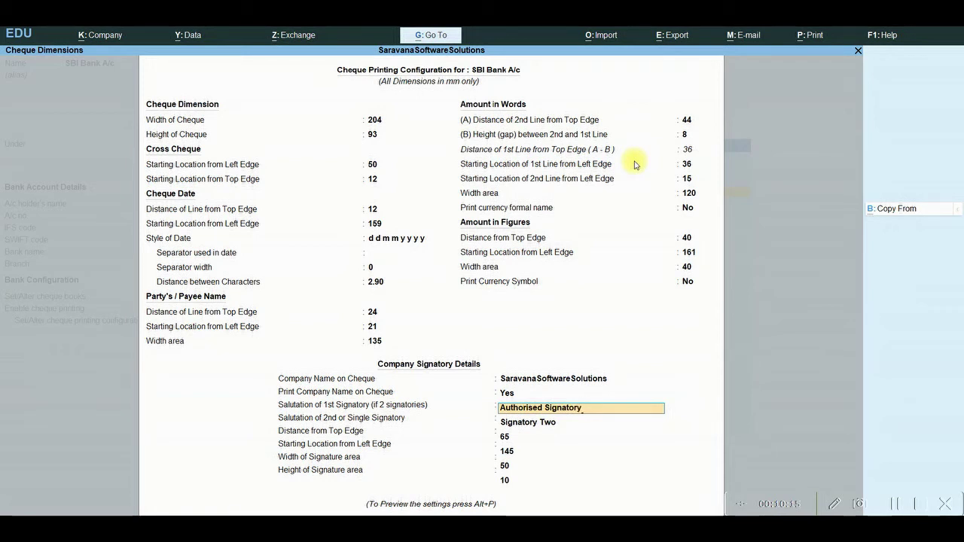
pyautogui.write('y')
pyautogui.press('Return')
pyautogui.press('Delete')
pyautogui.press('Delete')
pyautogui.press('Delete')
pyautogui.press('Delete')
pyautogui.press('Delete')
pyautogui.press('Delete')
pyautogui.press('Delete')
pyautogui.press('Delete')
pyautogui.press('Delete')
pyautogui.press('Delete')
pyautogui.press('Delete')
pyautogui.press('Delete')
pyautogui.press('Return')
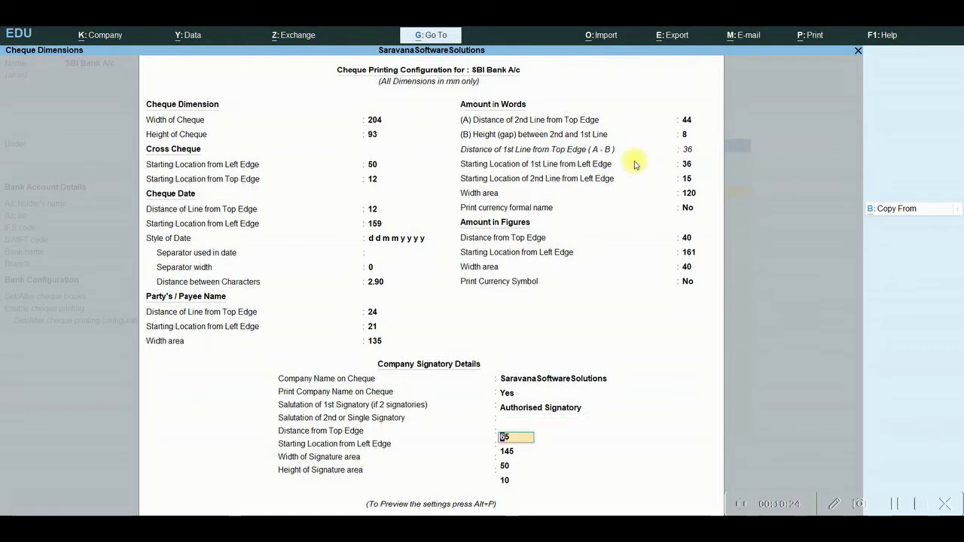
pyautogui.press('Return')
pyautogui.press('Return')
pyautogui.press('Return')
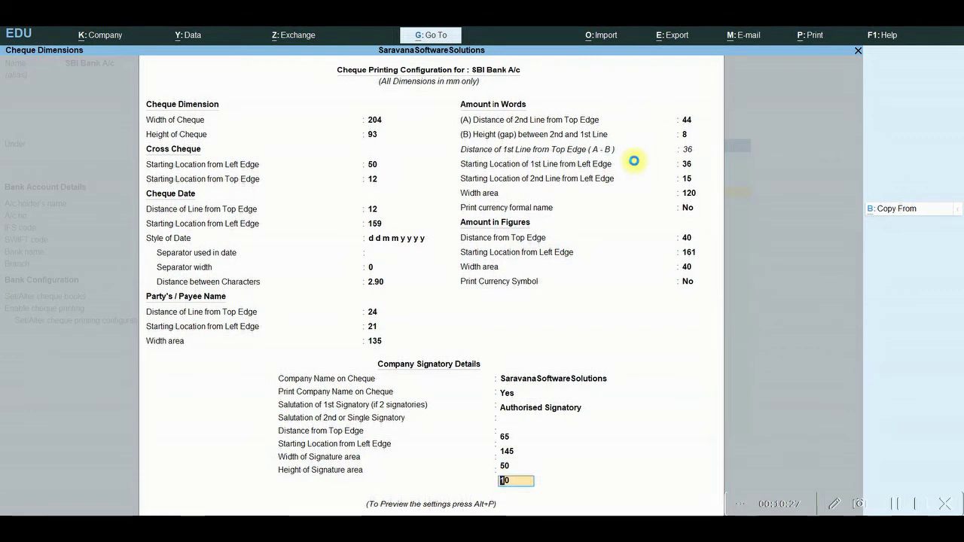
pyautogui.hotkey('alt', 'p')
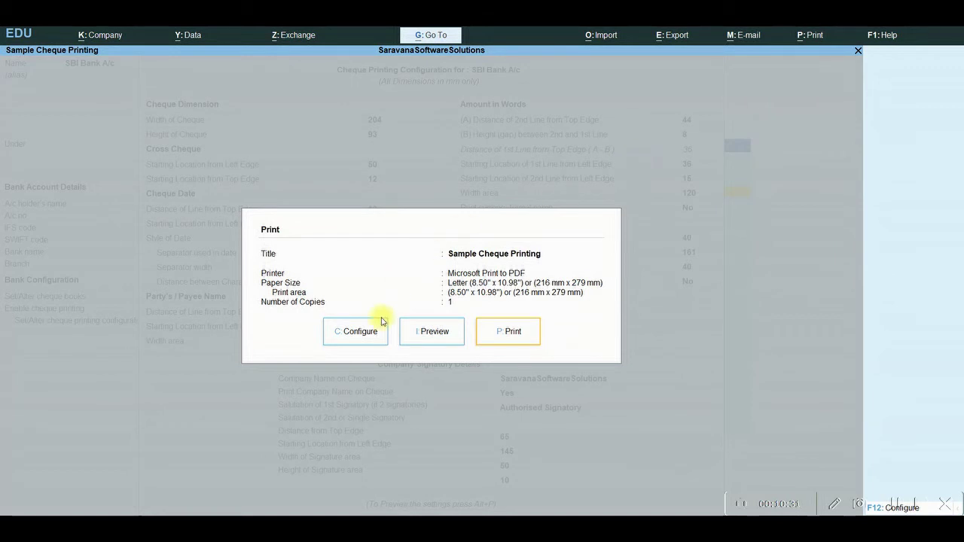
# Preview the sample cheque, then return to the SBI Bank A/c ledger form
pyautogui.click(446, 334)
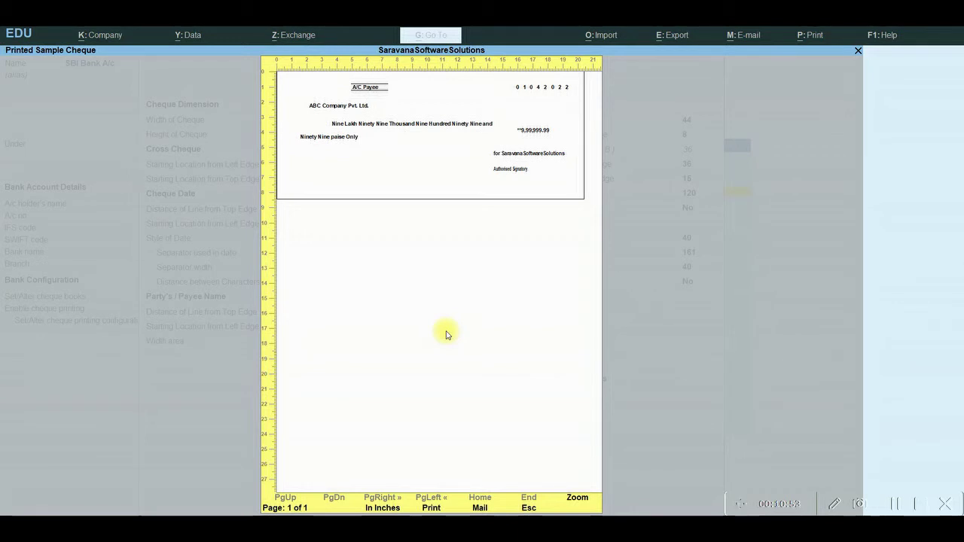
pyautogui.press('Escape')
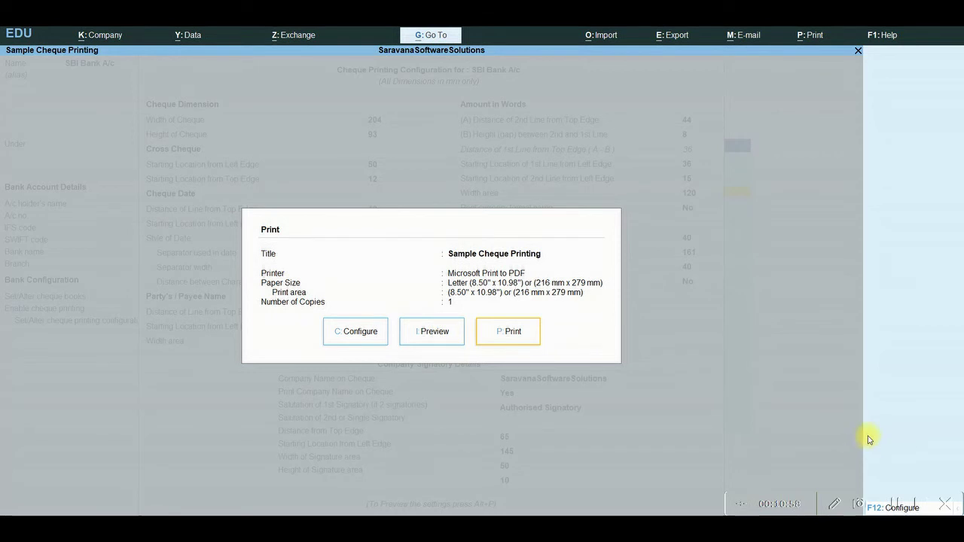
pyautogui.press('Escape')
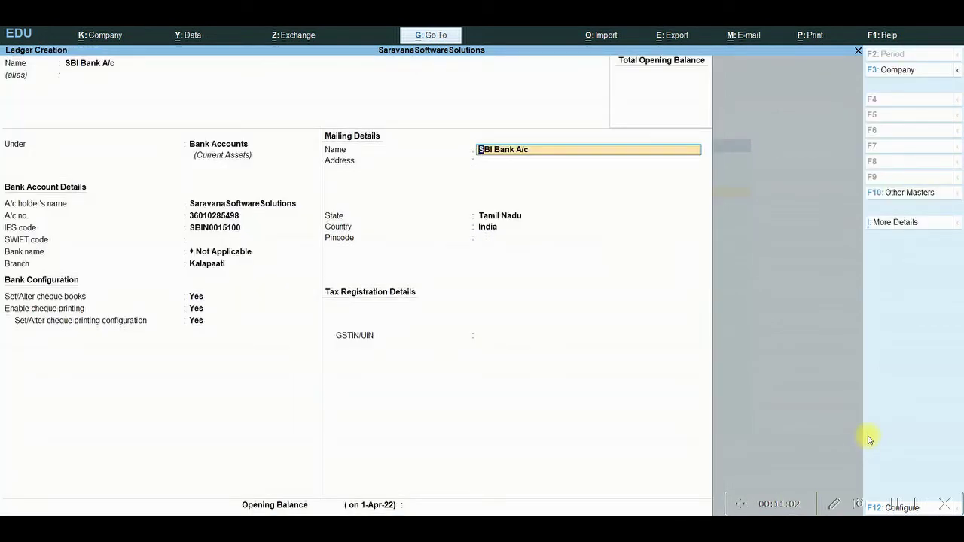
# Keep Tamil Nadu as state, leave the opening balance empty, and save SBI Bank A/c
pyautogui.press('Return')
pyautogui.press('Return')
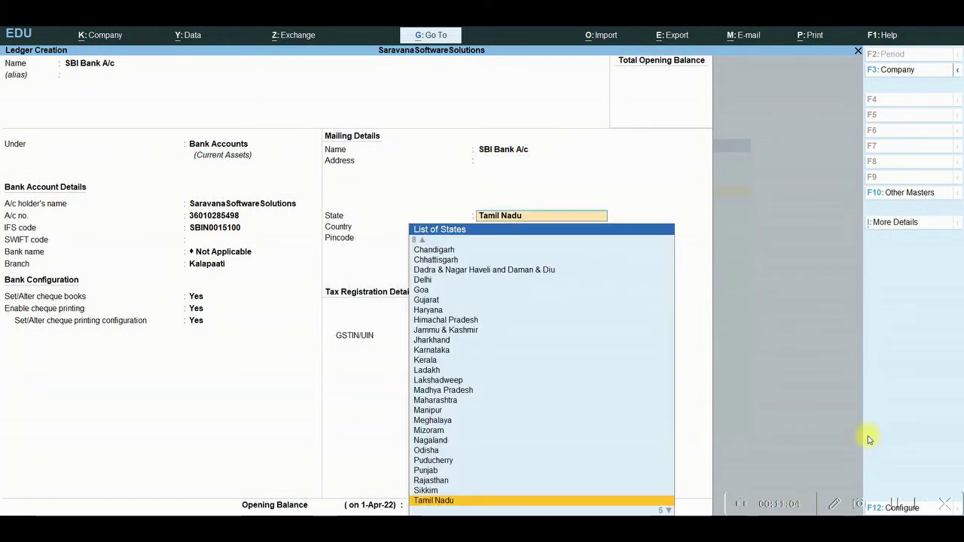
pyautogui.press('Return')
pyautogui.press('Return')
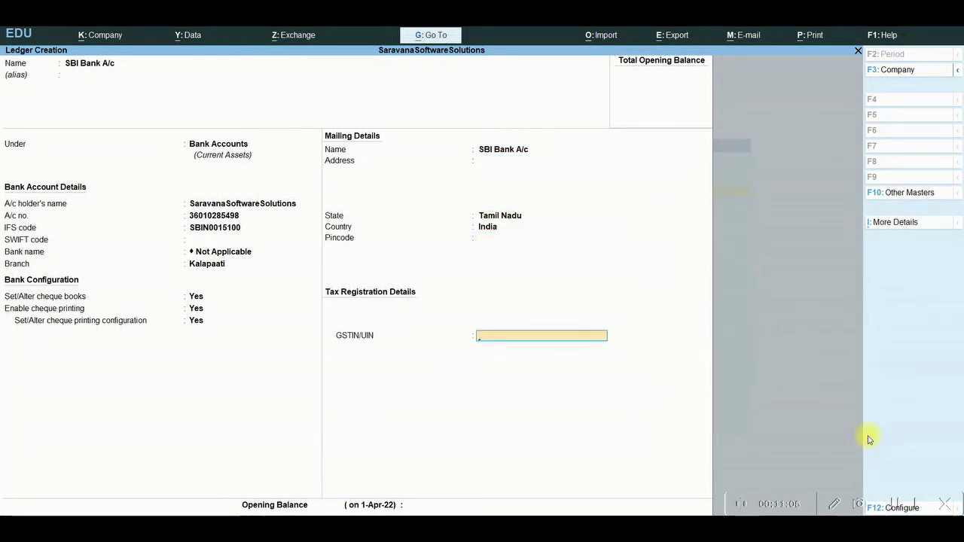
pyautogui.press('Return')
pyautogui.press('Return')
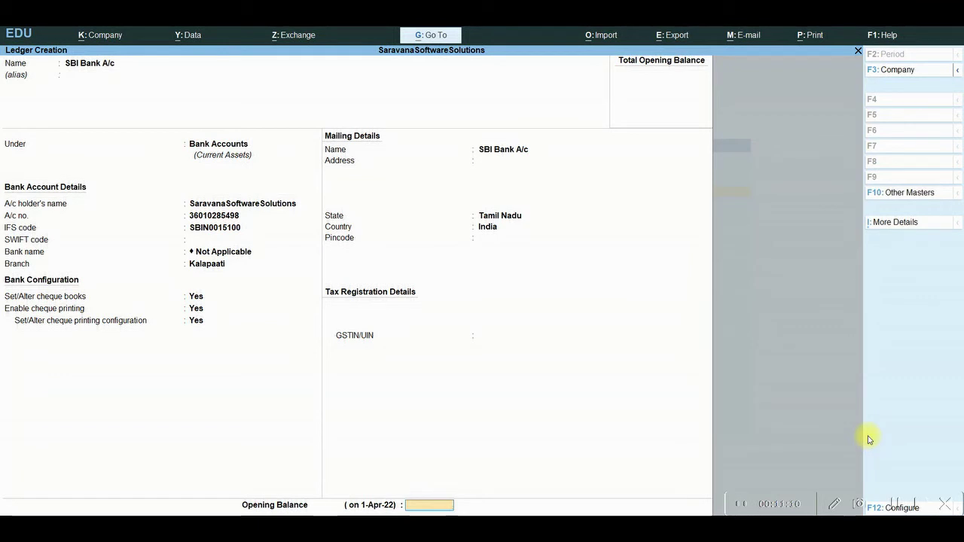
pyautogui.press('Return')
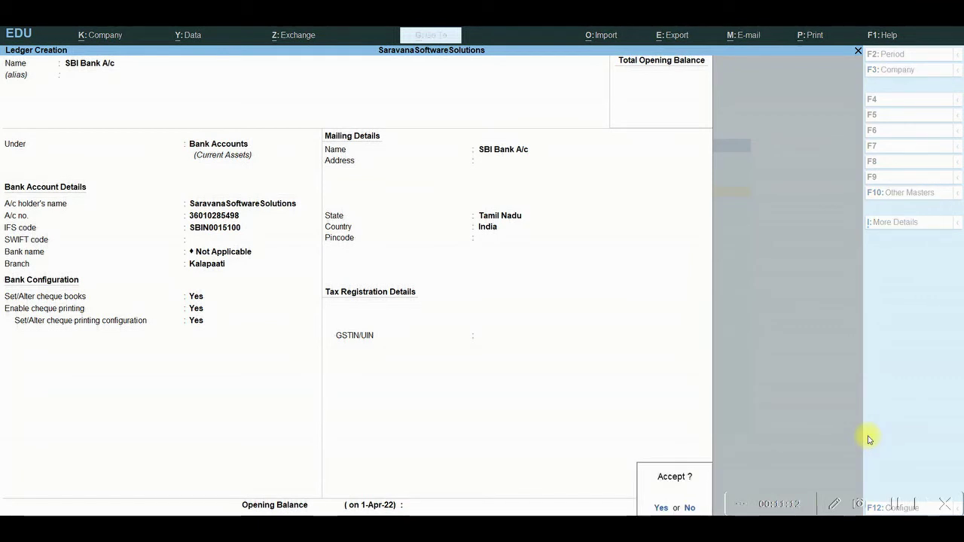
pyautogui.press('Return')
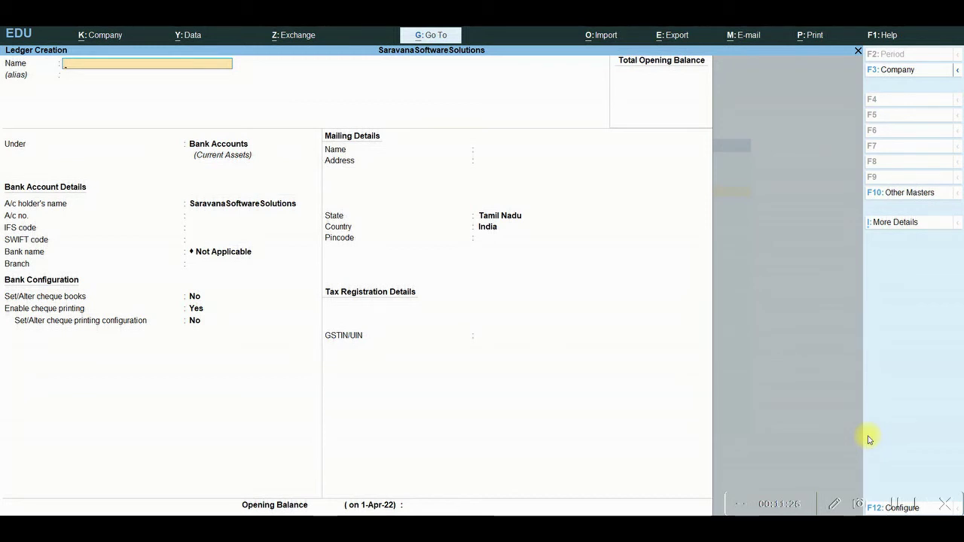
# Name the new ledger Salary A/c, place it under Indirect Expenses, and set GST to Not Applicable
pyautogui.write('Sair')
pyautogui.write('ary')
pyautogui.write(' A/c')
pyautogui.press('Return')
pyautogui.press('Return')
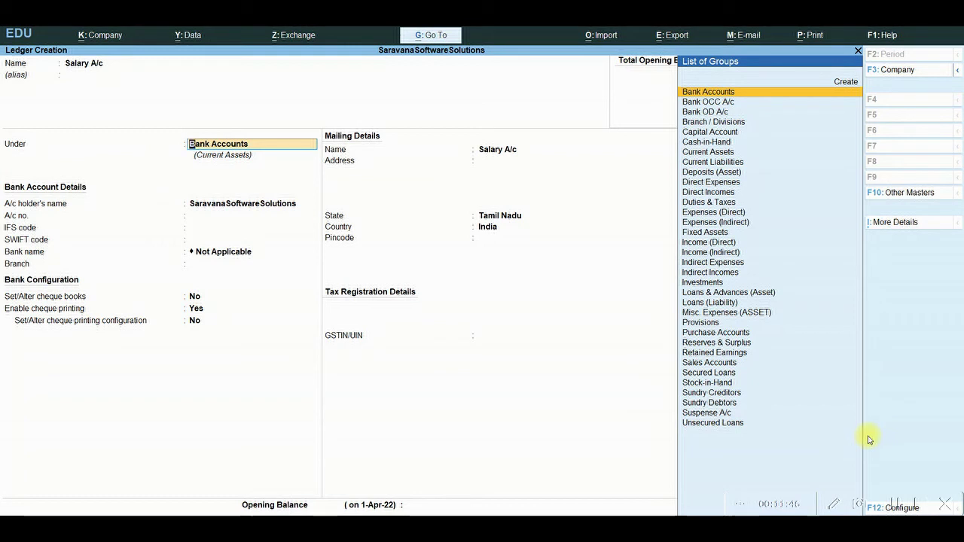
pyautogui.write('In')
pyautogui.press('Down')
pyautogui.press('Down')
pyautogui.press('Down')
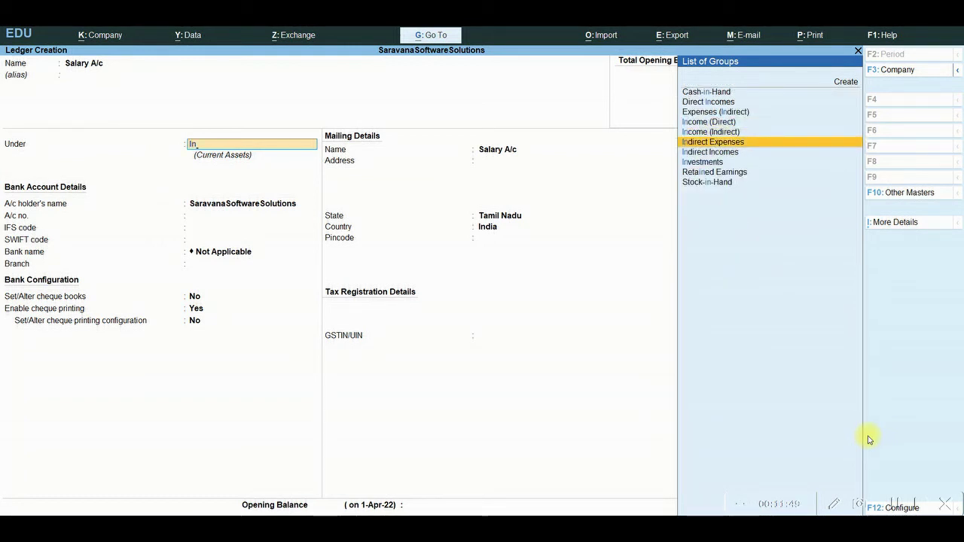
pyautogui.press('Return')
pyautogui.press('Return')
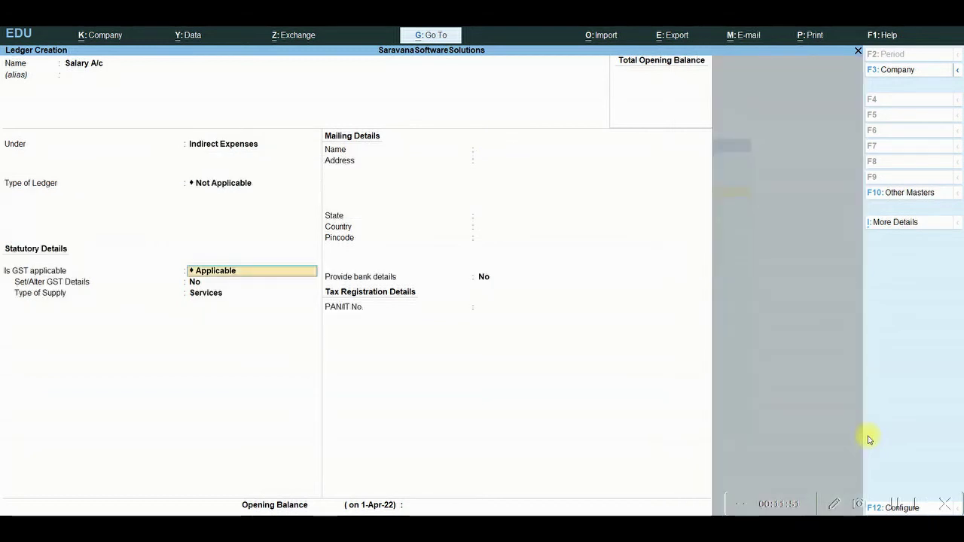
pyautogui.write('Not')
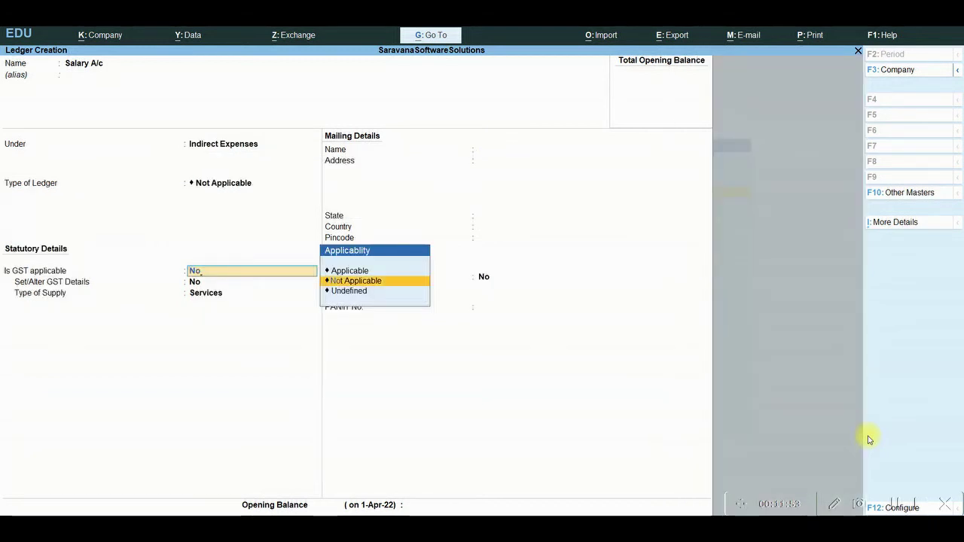
pyautogui.press('Return')
pyautogui.press('Return')
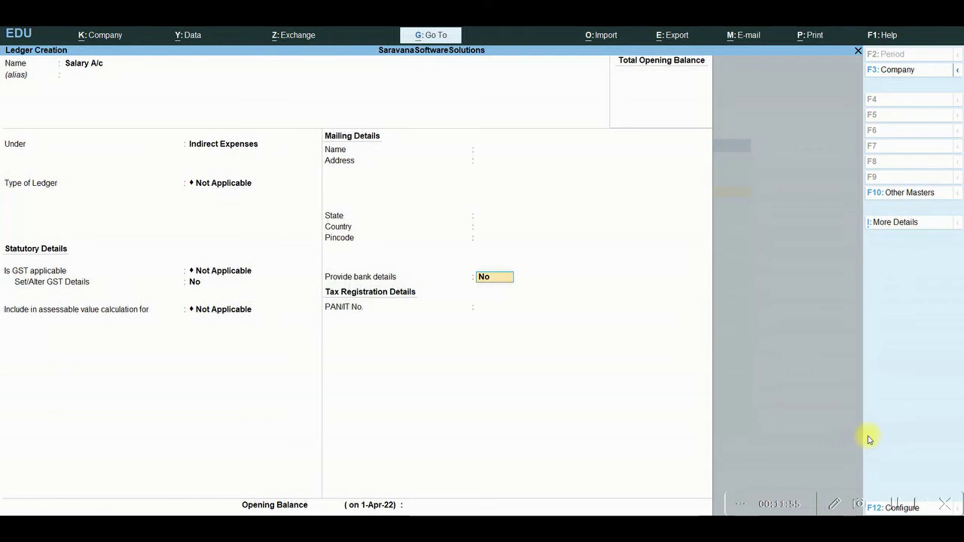
pyautogui.press('Return')
pyautogui.press('Return')
pyautogui.press('Return')
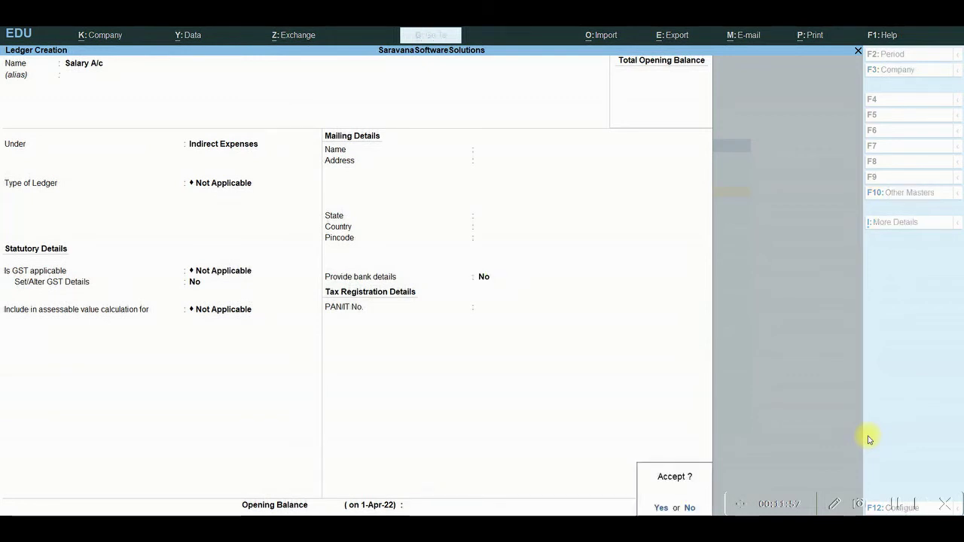
pyautogui.press('Return')
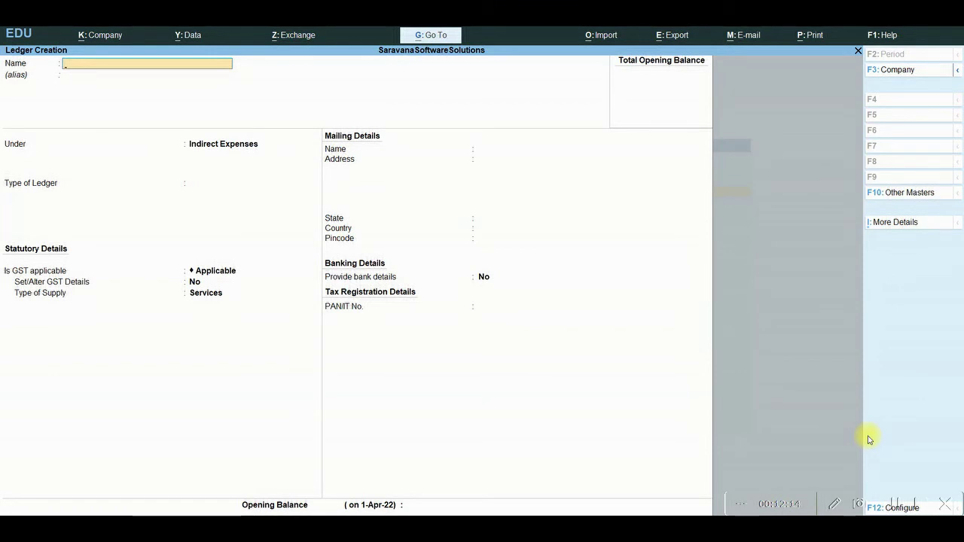
# Quit ledger creation and return to the Gateway of Tally
pyautogui.press('Escape')
pyautogui.press('y')
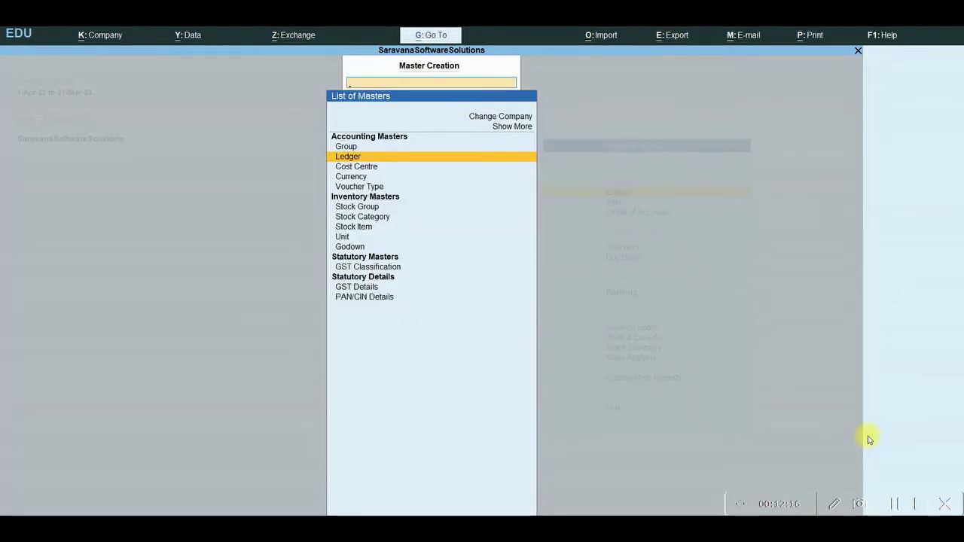
pyautogui.press('Down')
pyautogui.press('Escape')
# Review all five ledgers under Chart of Accounts in Ledger View, then close the list
pyautogui.press('Down')
pyautogui.press('Down')
pyautogui.press('Down')
pyautogui.press('Up')
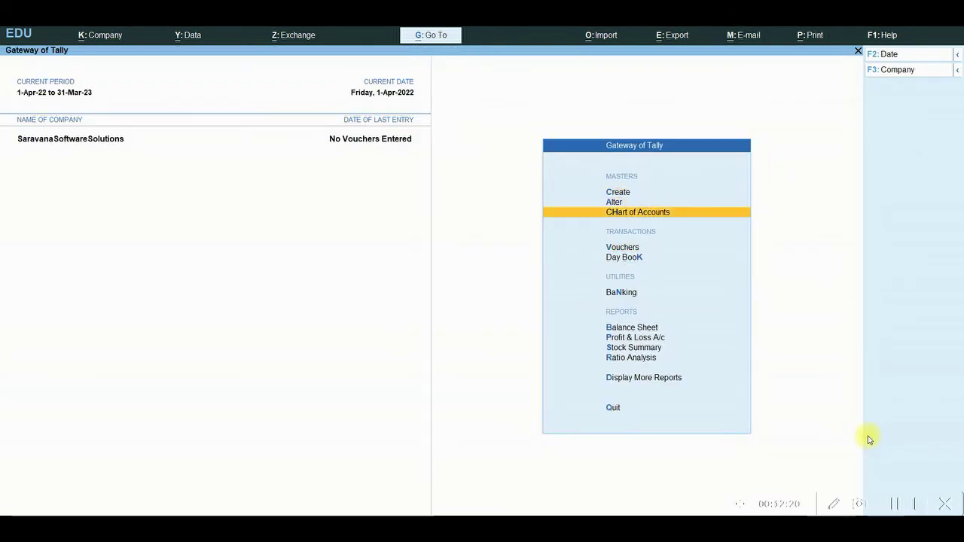
pyautogui.press('Return')
pyautogui.press('Down')
pyautogui.press('Down')
pyautogui.press('Up')
pyautogui.press('Up')
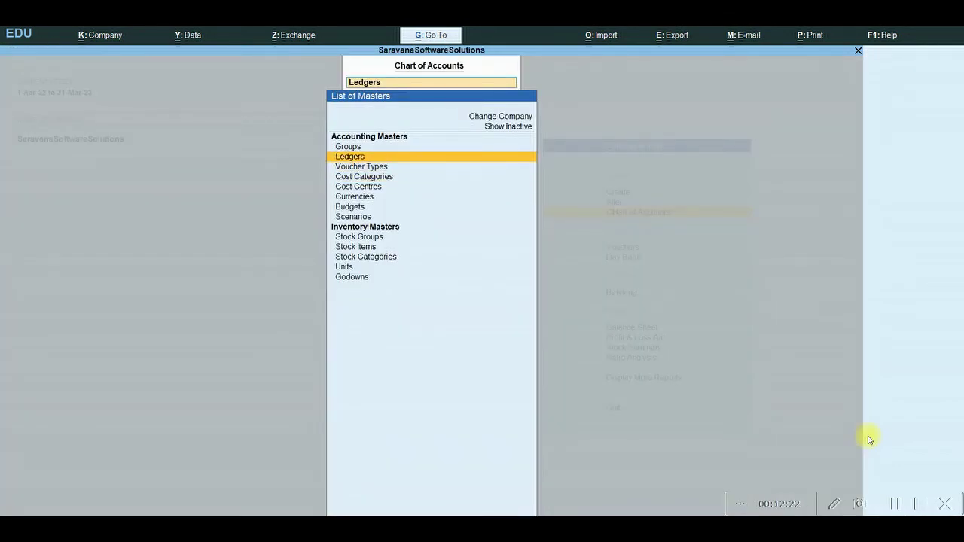
pyautogui.press('Return')
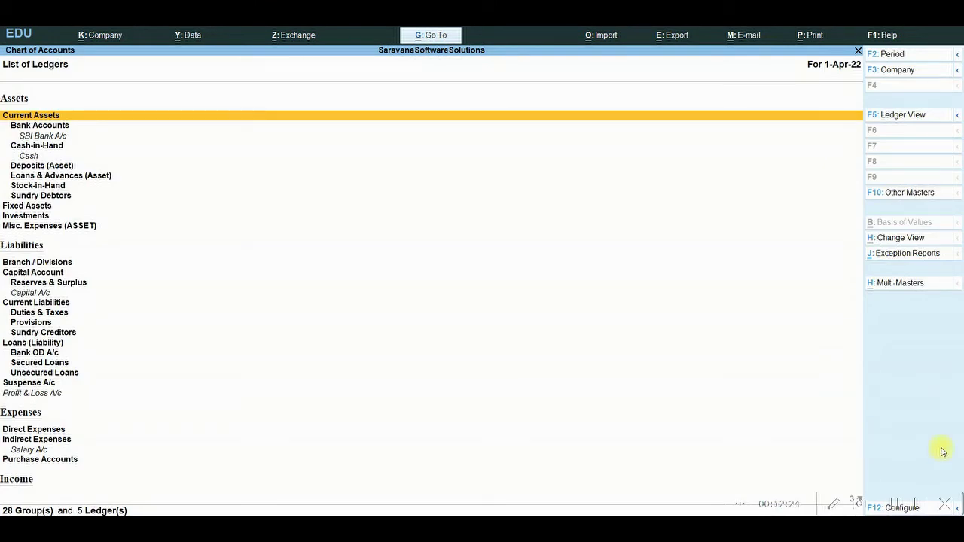
pyautogui.click(910, 119)
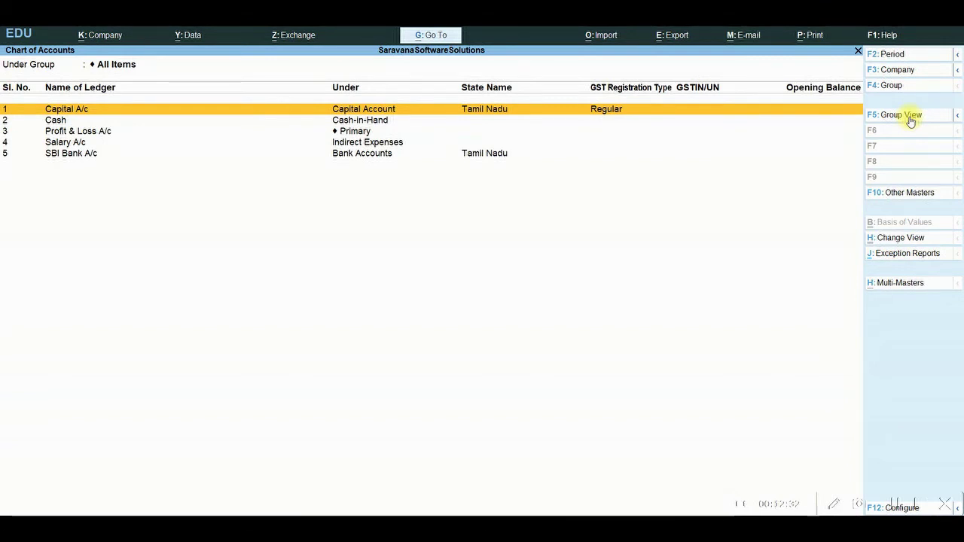
pyautogui.press('Escape')
pyautogui.press('Escape')
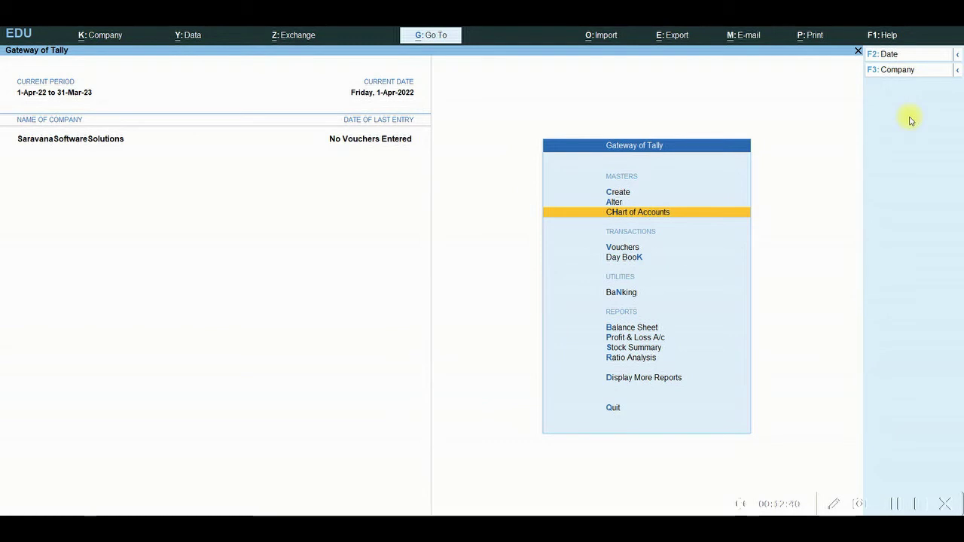
pyautogui.press('Down')
# Save a Receipt voucher crediting Capital A/c 1,00,000 and debiting Cash 1,00,000
pyautogui.press('Return')
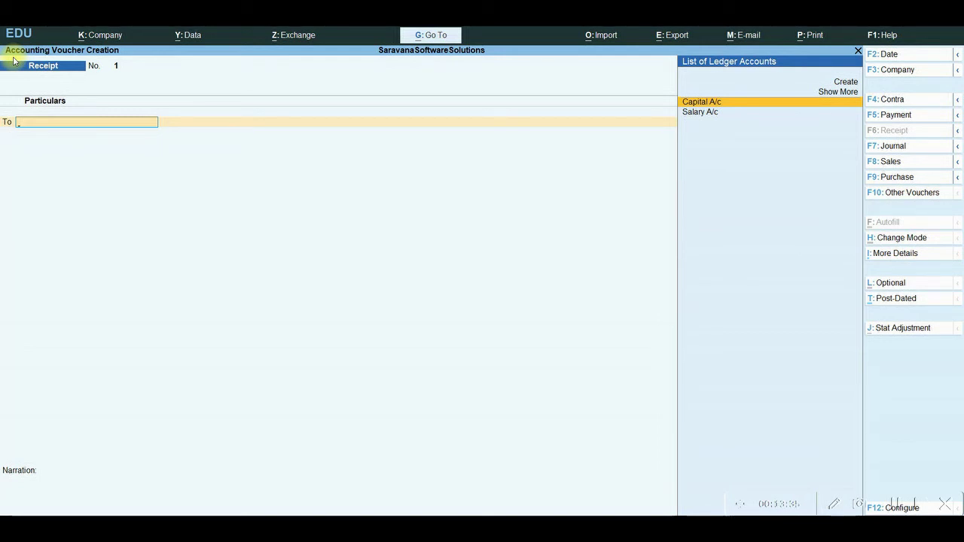
pyautogui.press('Return')
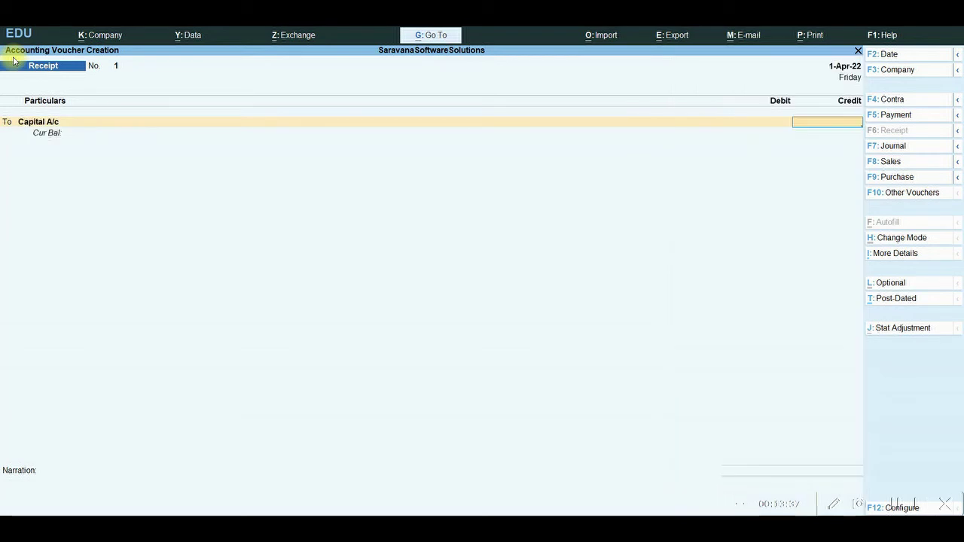
pyautogui.write('100000')
pyautogui.press('Return')
pyautogui.press('Return')
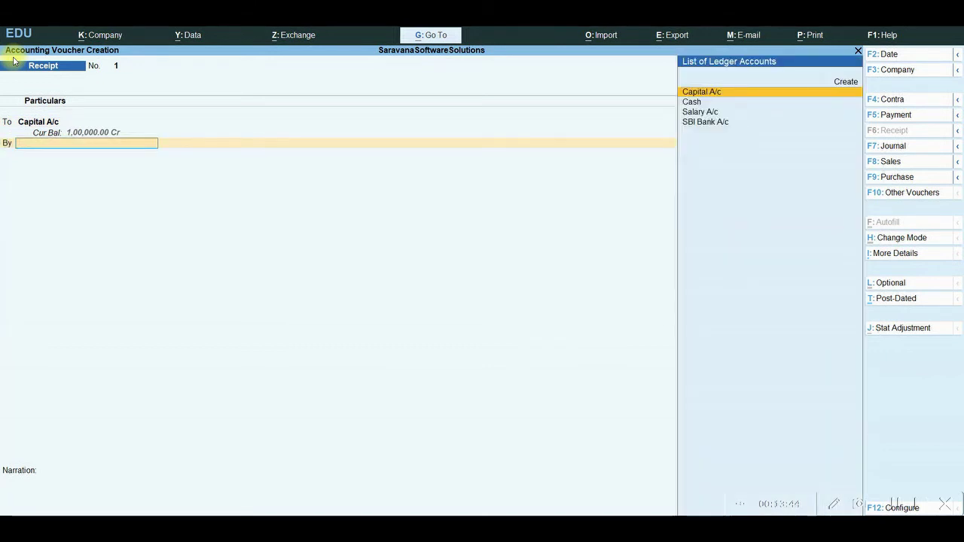
pyautogui.press('Down')
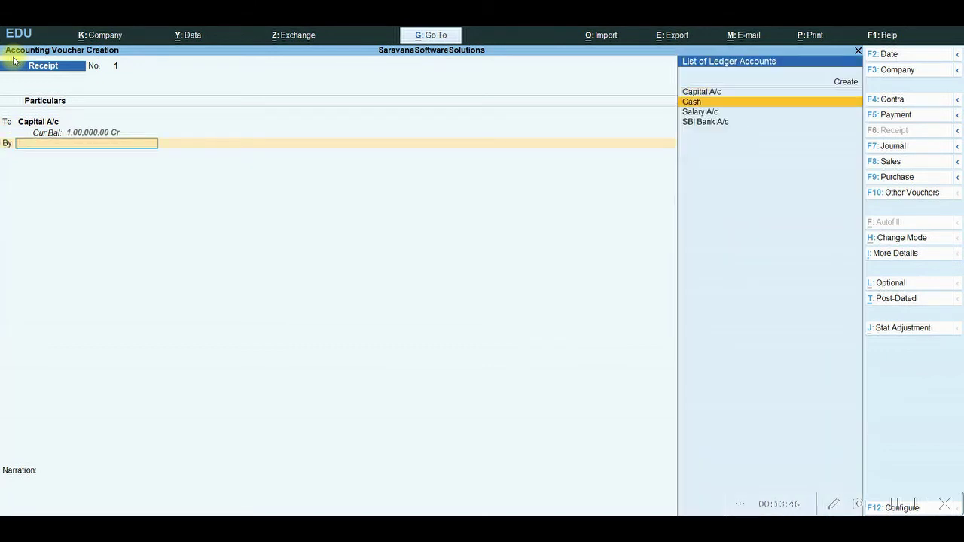
pyautogui.press('Return')
pyautogui.press('Return')
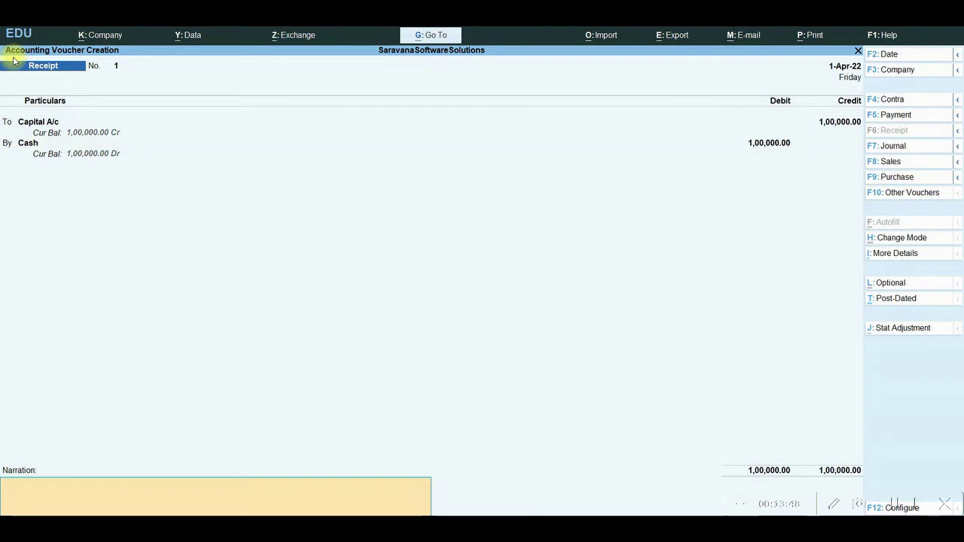
pyautogui.press('Return')
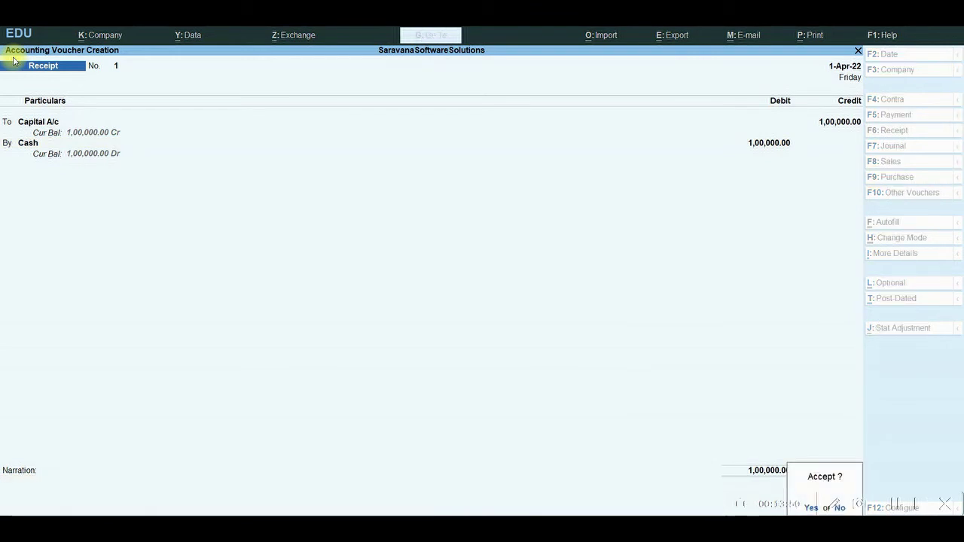
pyautogui.press('Return')
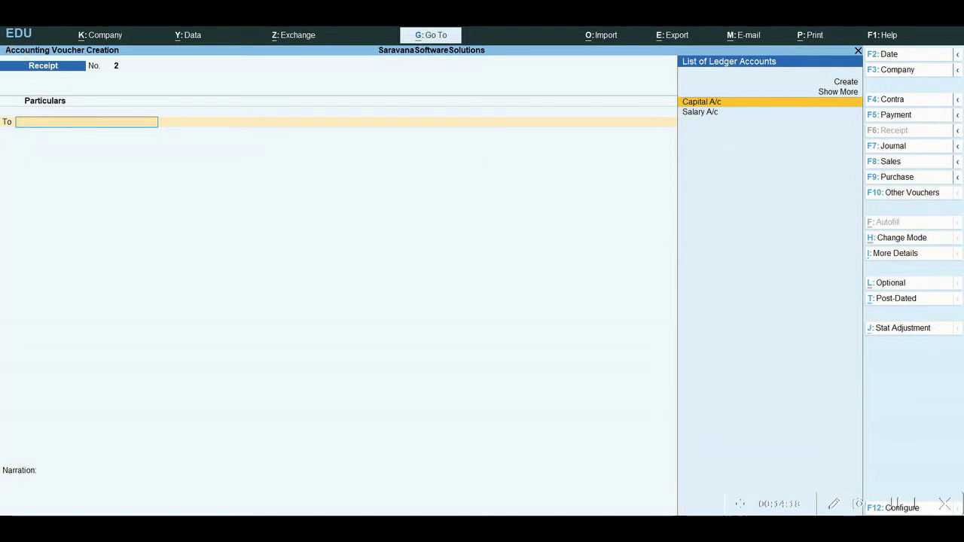
# Enter a Contra voucher crediting Cash 50,000 and debiting SBI Bank A/c 50,000
pyautogui.click(896, 104)
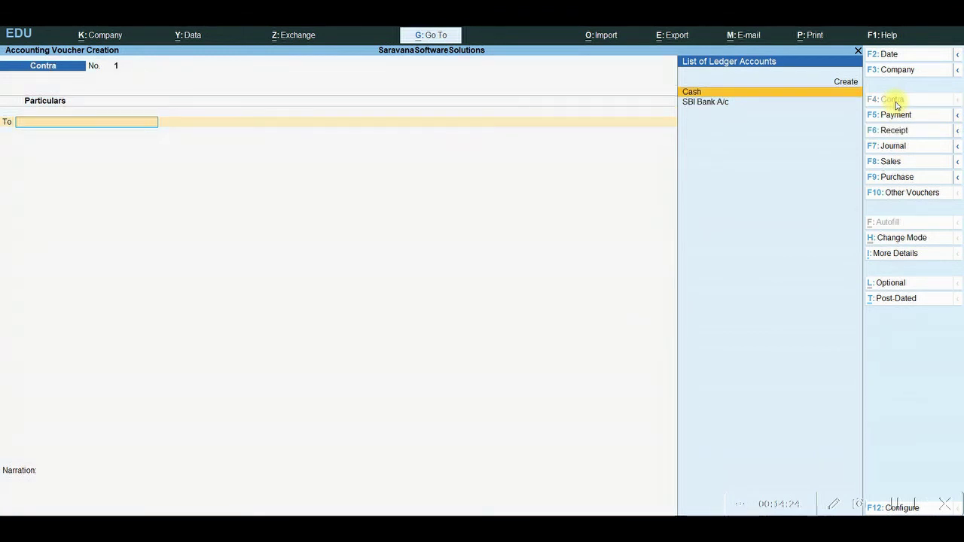
pyautogui.write('Cash')
pyautogui.press('Return')
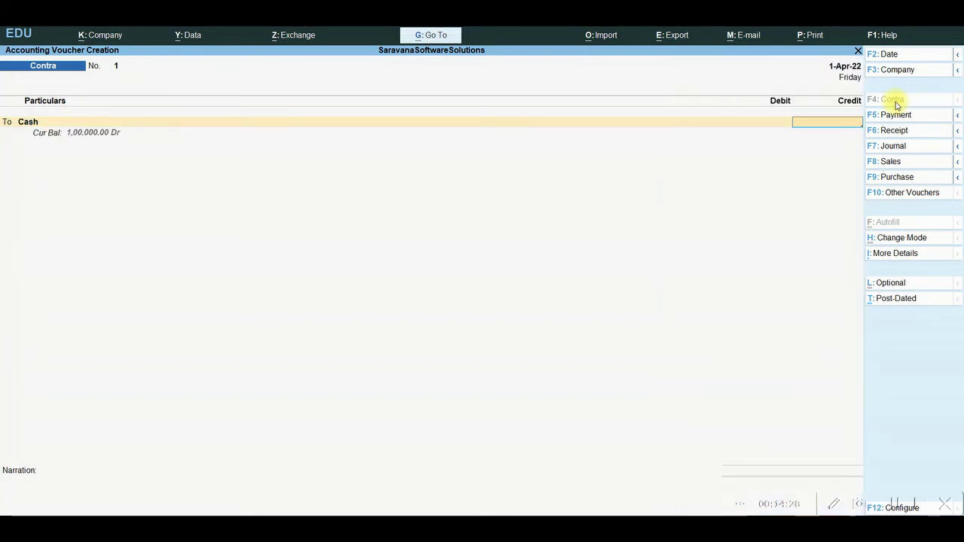
pyautogui.write('50000')
pyautogui.press('Return')
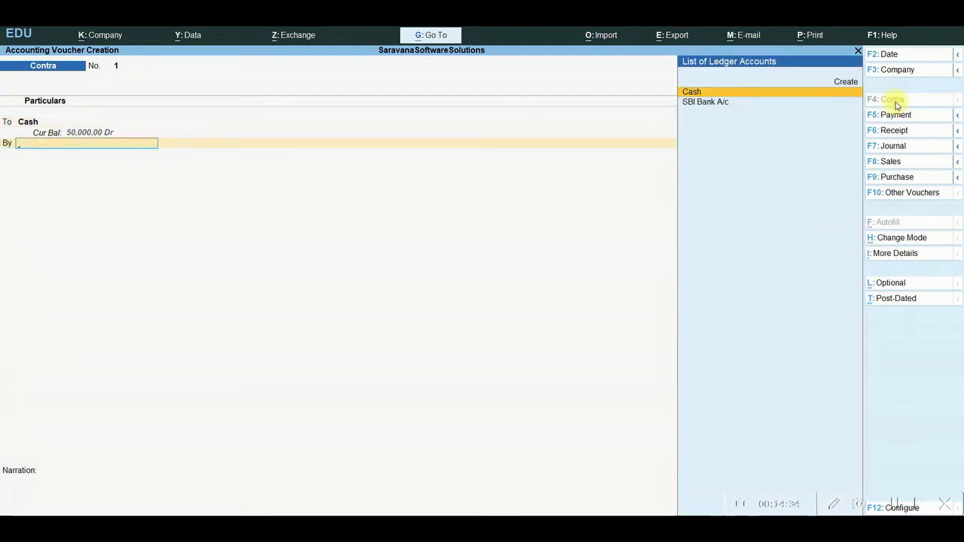
pyautogui.press('Down')
pyautogui.press('Return')
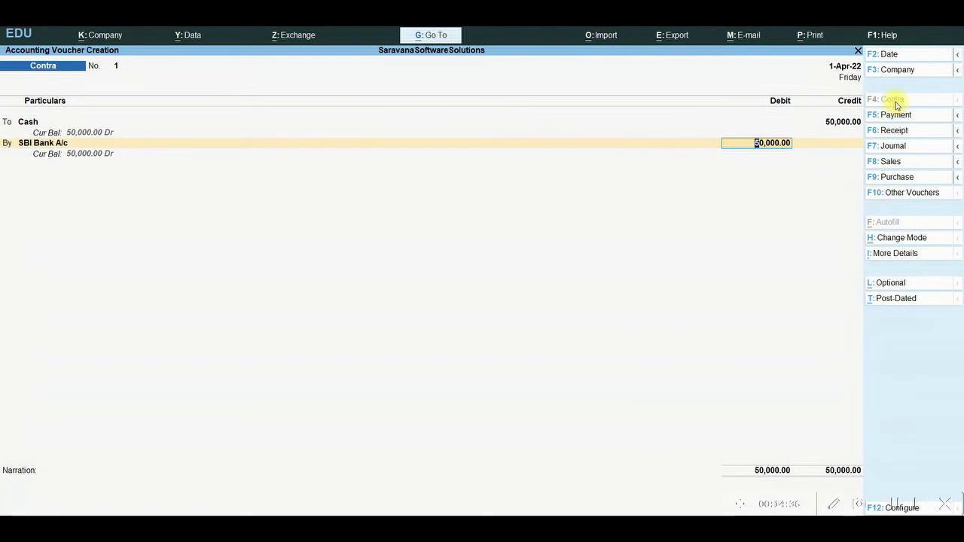
pyautogui.press('Return')
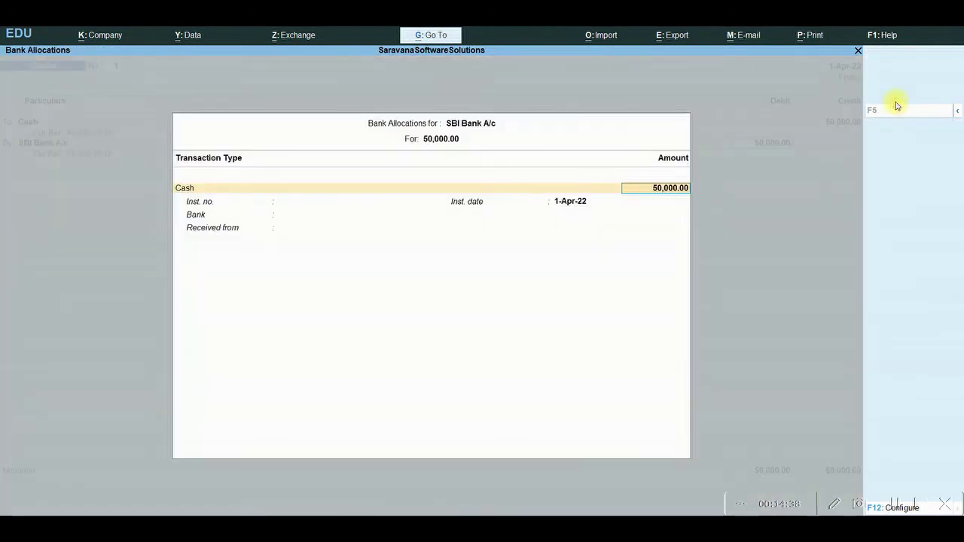
# Complete the bank allocation with bank name SBI Bank A/c and accept the Contra voucher
pyautogui.press('Return')
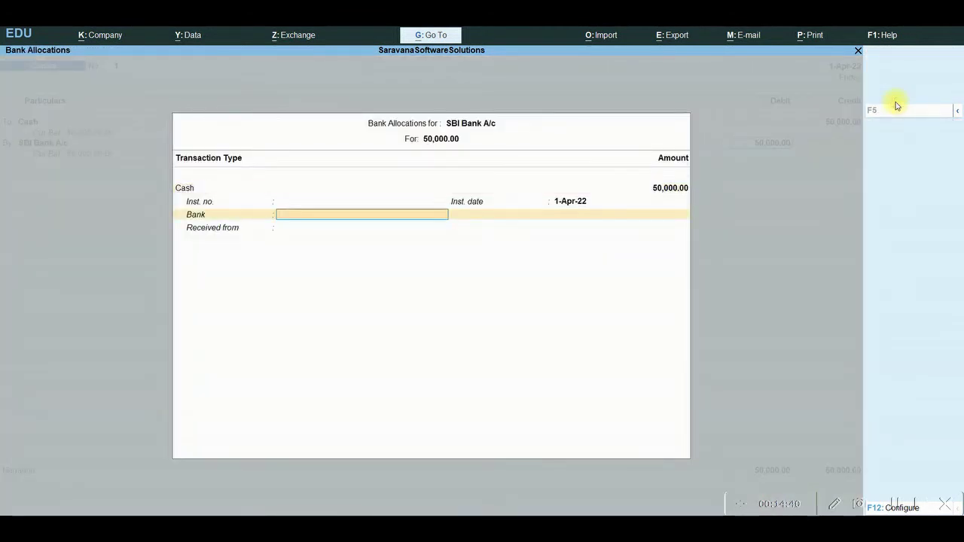
pyautogui.write('Sb')
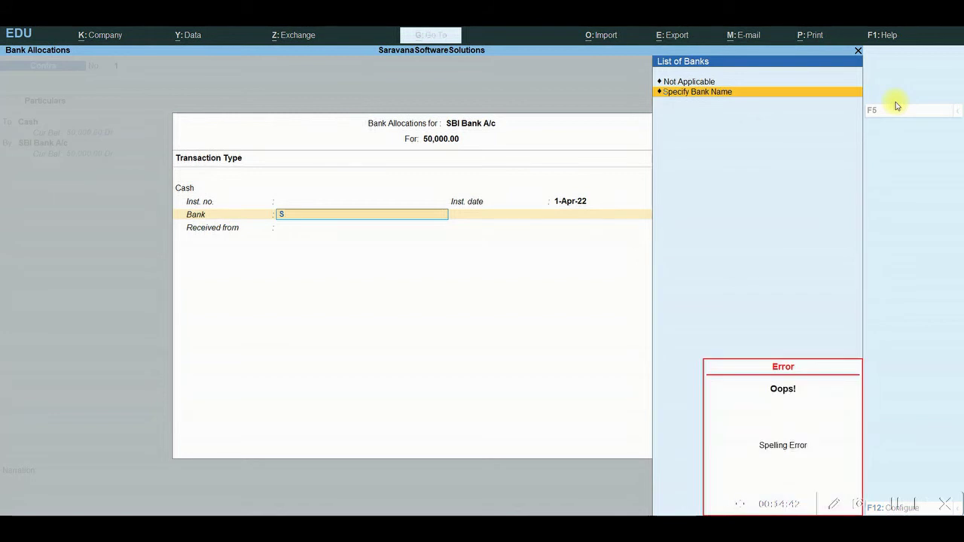
pyautogui.press('Return')
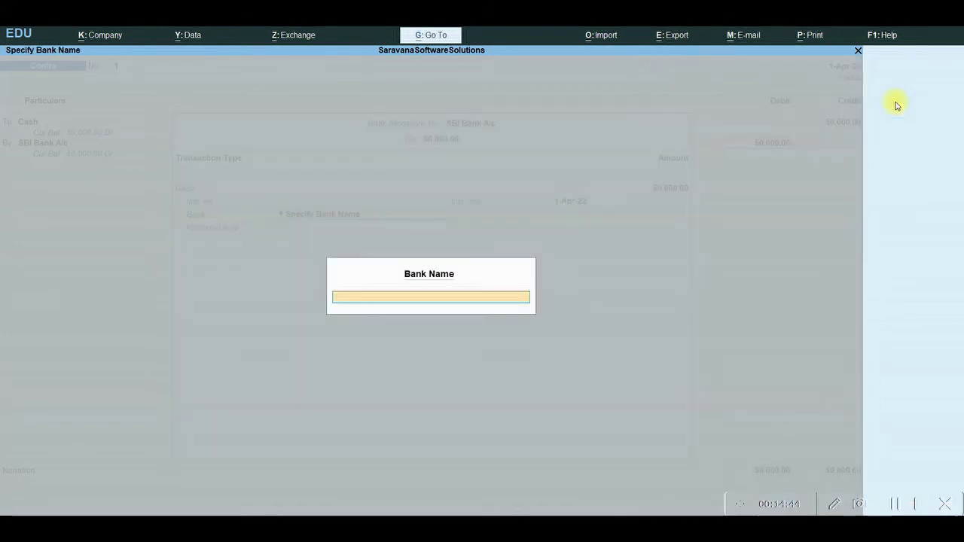
pyautogui.write('SBI Bank A/c')
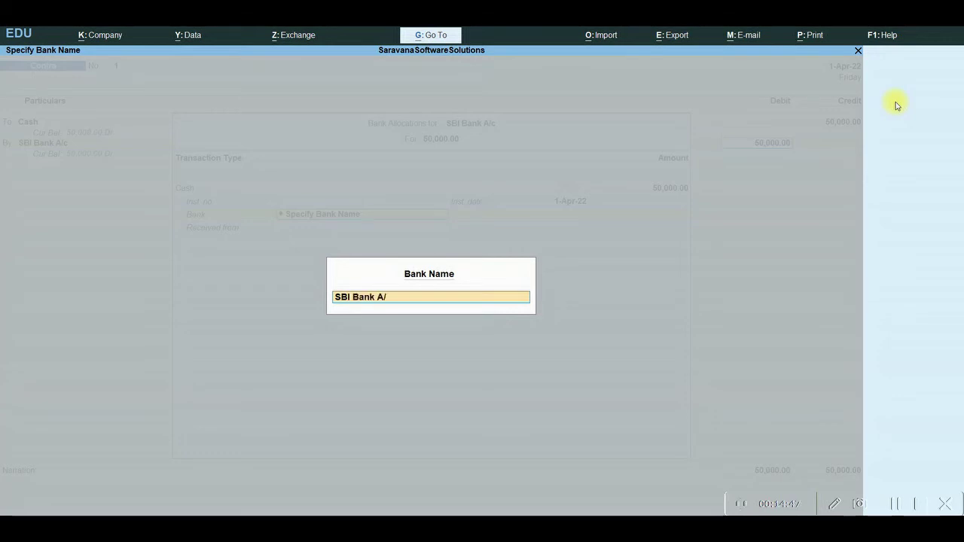
pyautogui.press('Return')
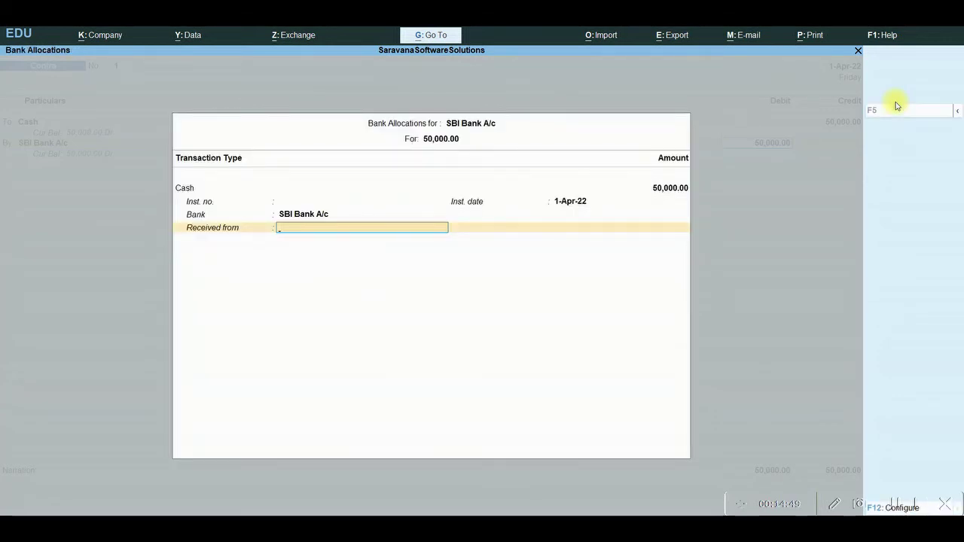
pyautogui.write('C')
pyautogui.write('a')
pyautogui.press('Return')
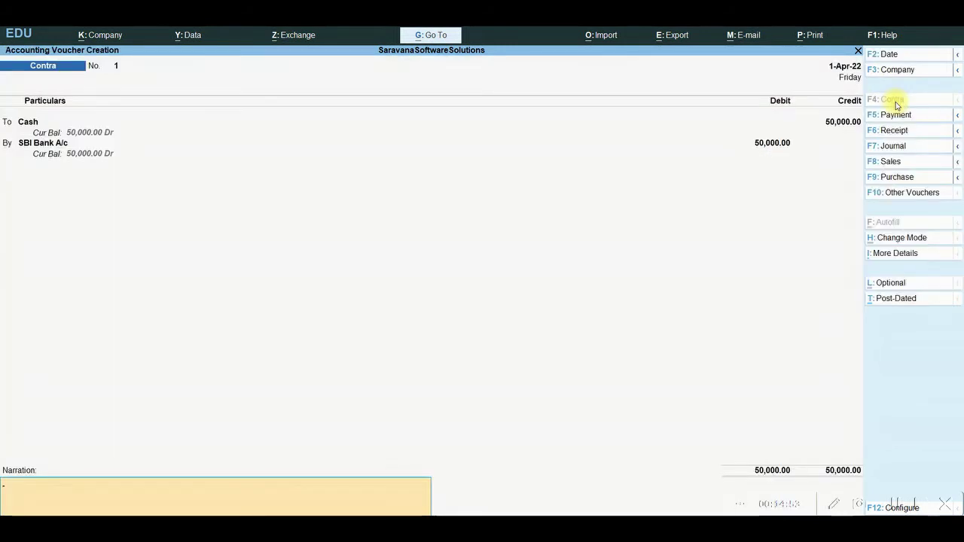
pyautogui.press('Return')
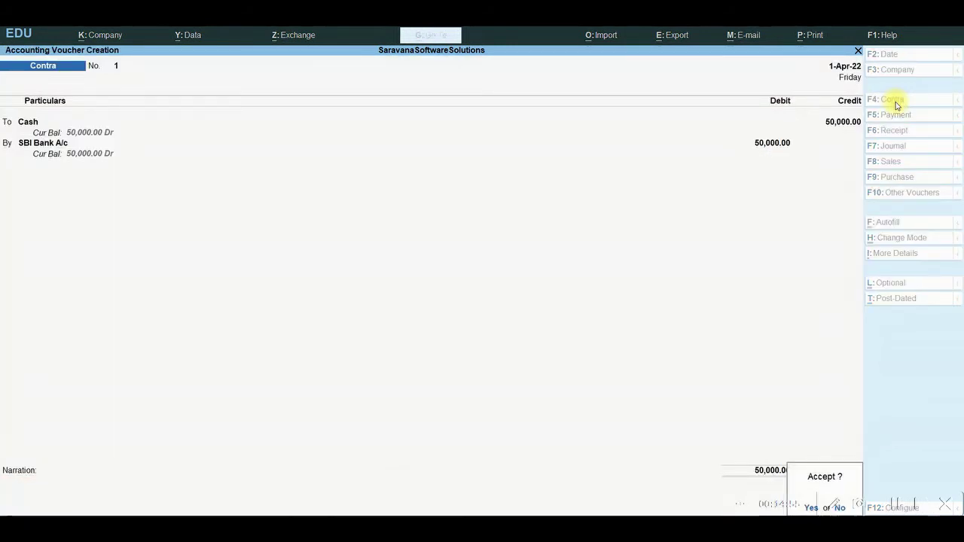
pyautogui.press('Return')
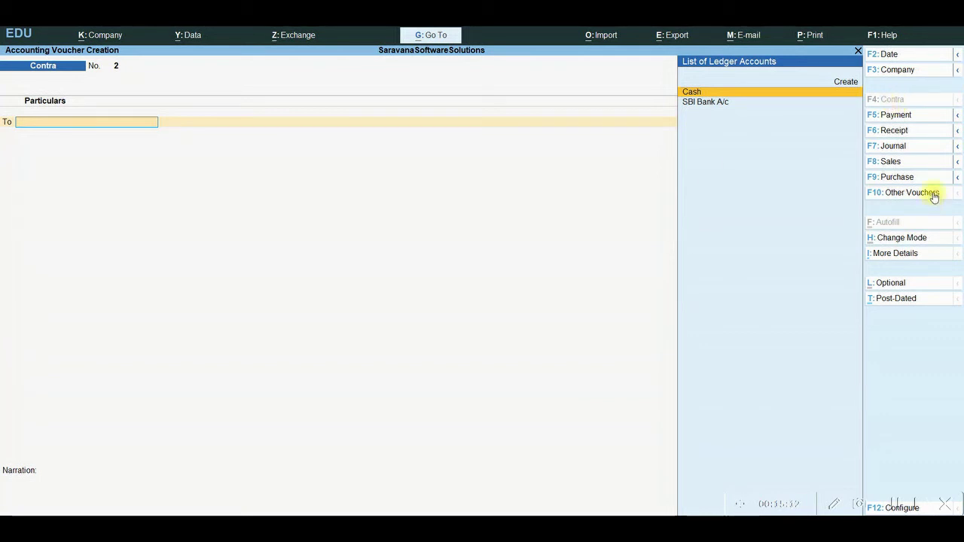
# Change the voucher type to Payment using F5: Payment
pyautogui.click(902, 116)
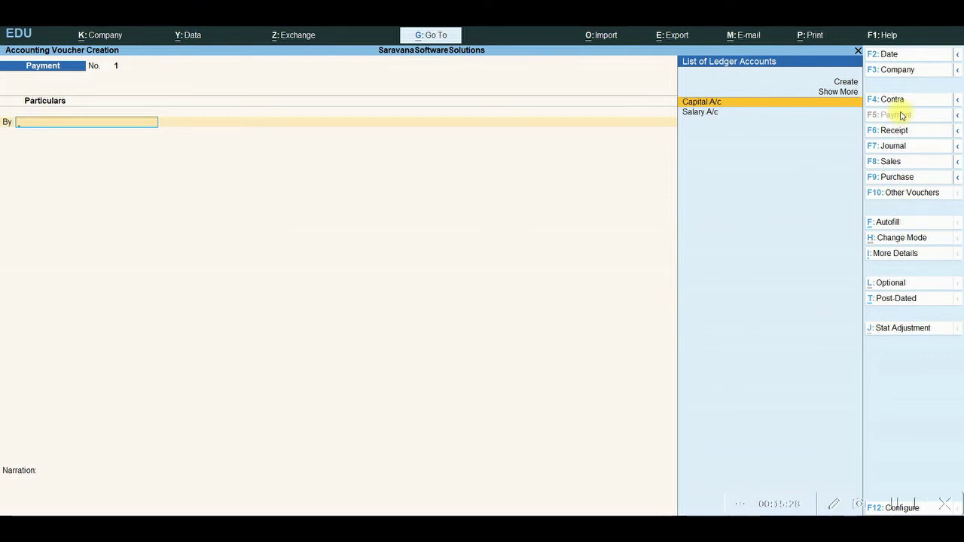
# Debit Salary A/c 20,000 and allocate it to cost centre New
pyautogui.write('Sal')
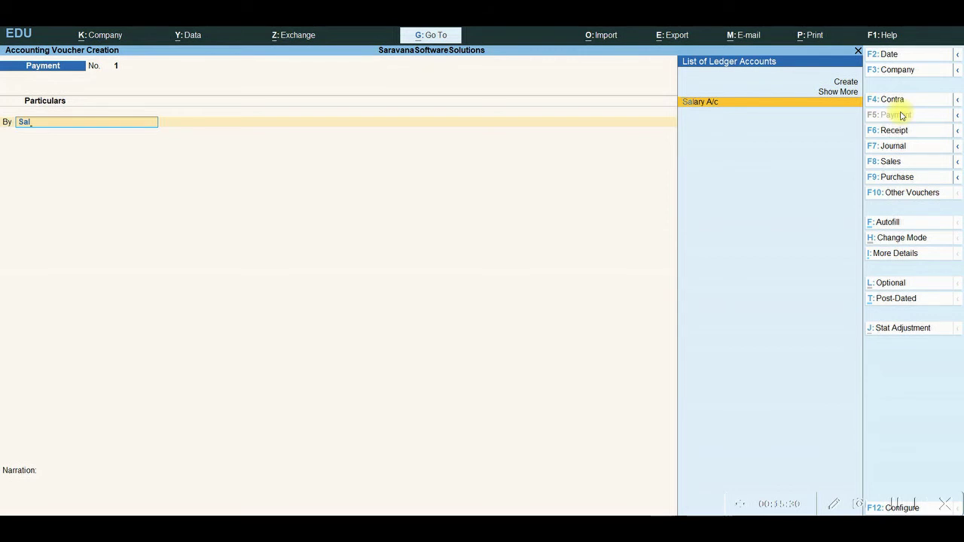
pyautogui.press('Return')
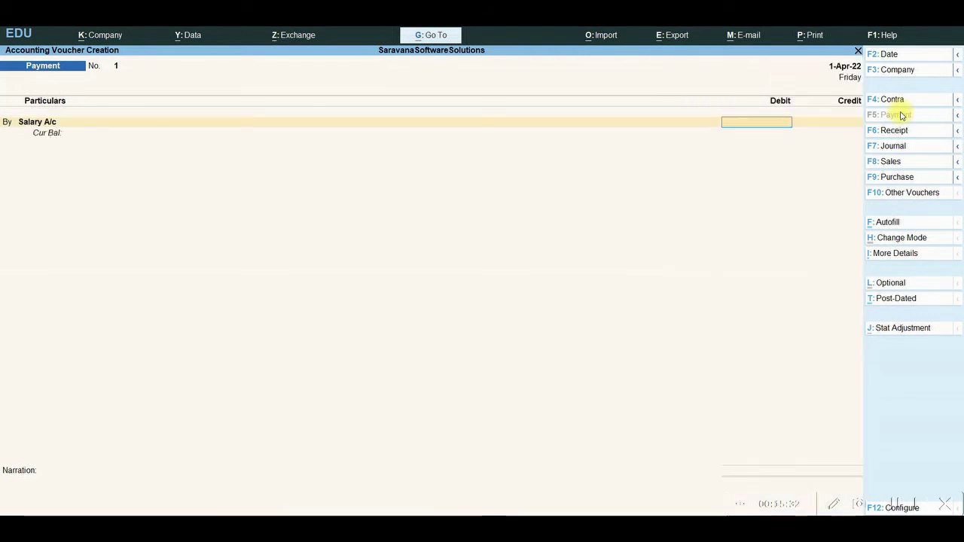
pyautogui.write('20000')
pyautogui.press('Return')
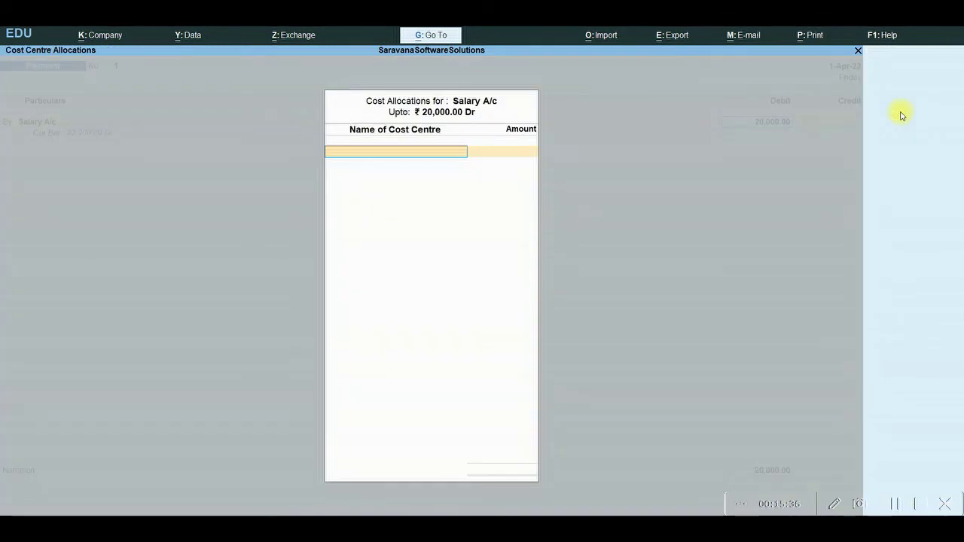
pyautogui.write('New')
pyautogui.press('Return')
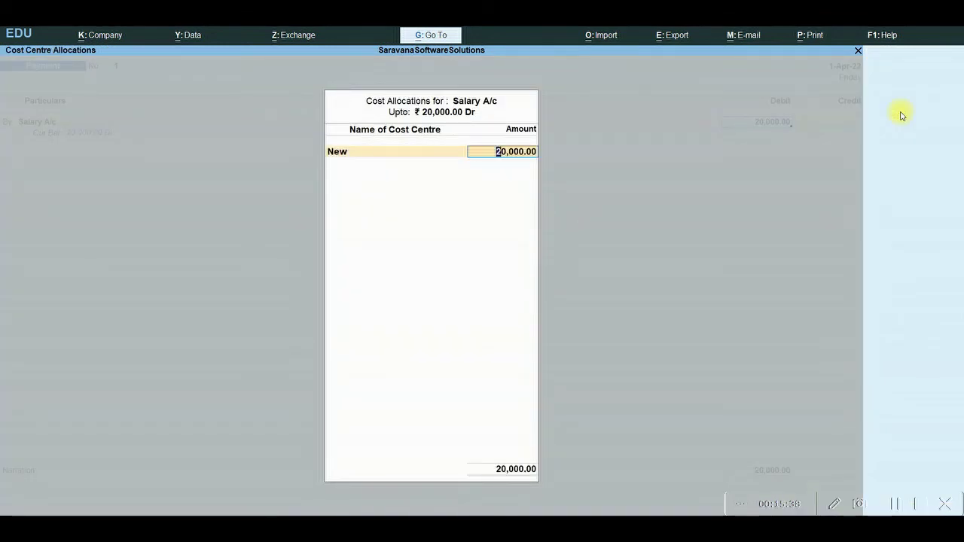
pyautogui.press('Return')
pyautogui.press('Return')
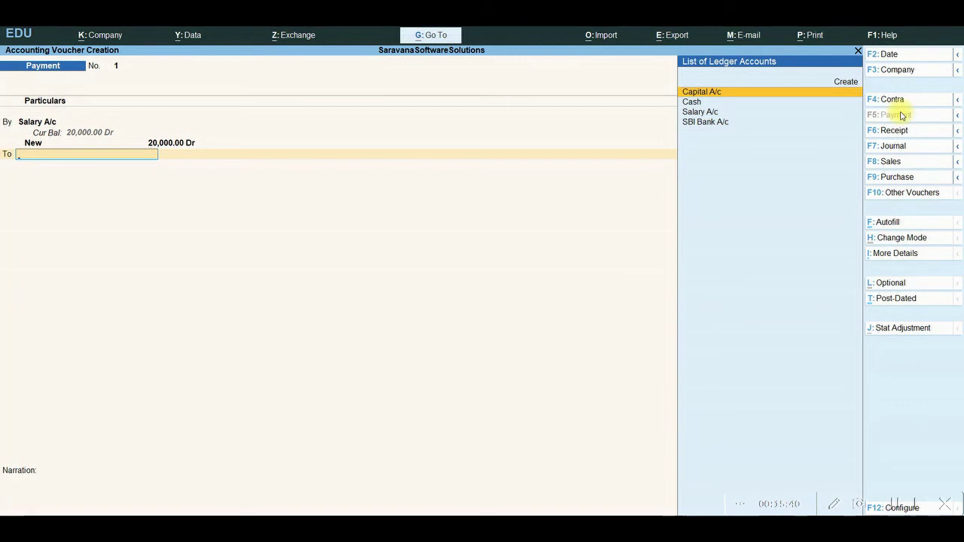
# Credit SBI Bank A/c and enter cheque number 1000001 in the bank allocation
pyautogui.press('Down')
pyautogui.press('Down')
pyautogui.press('Down')
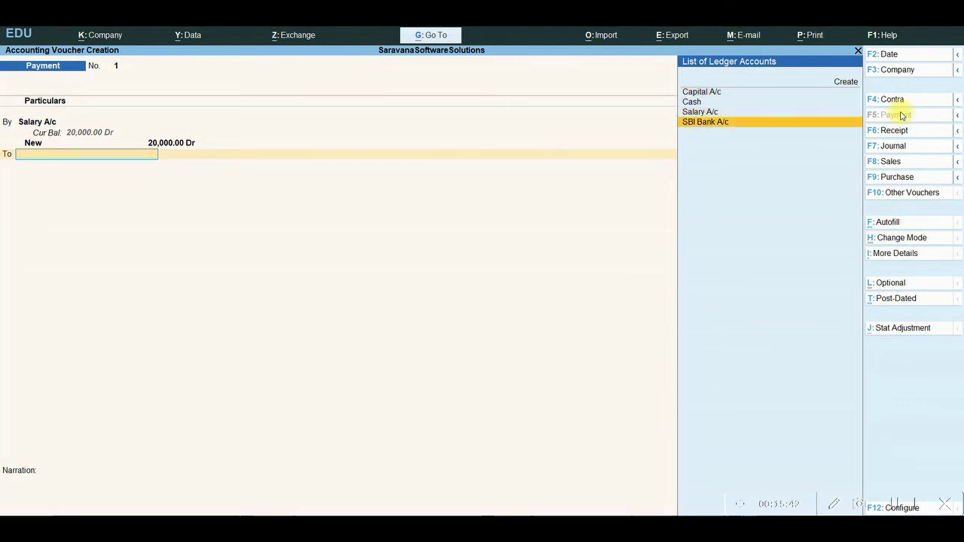
pyautogui.press('Return')
pyautogui.press('Return')
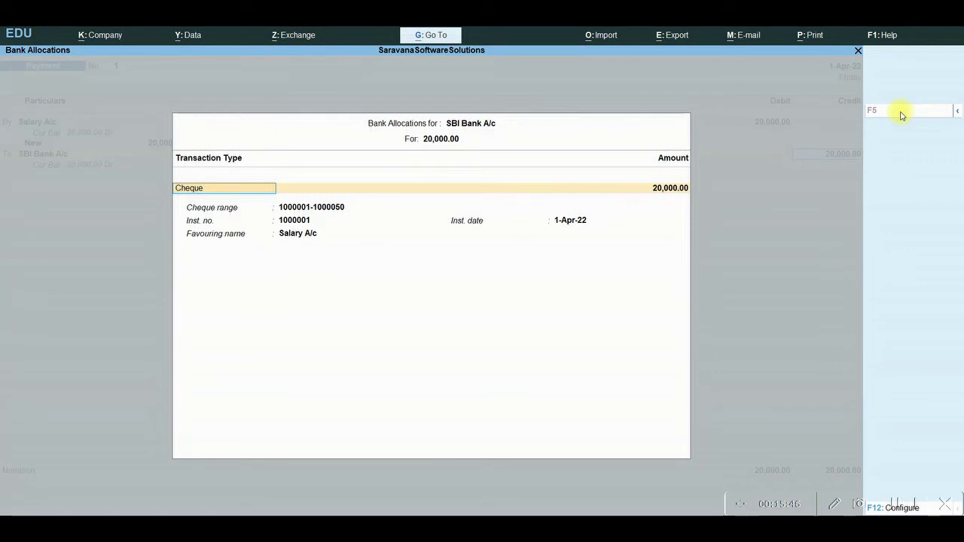
pyautogui.press('Return')
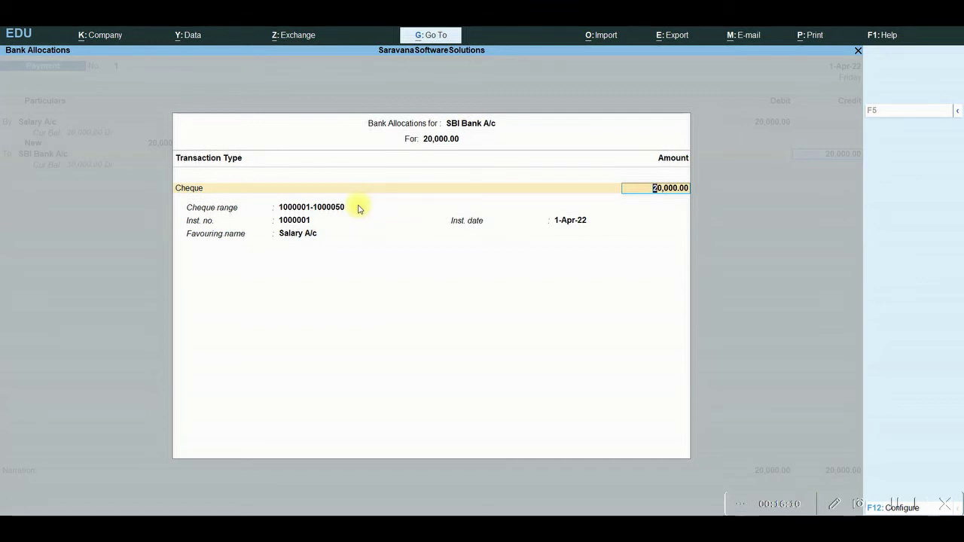
pyautogui.press('Return')
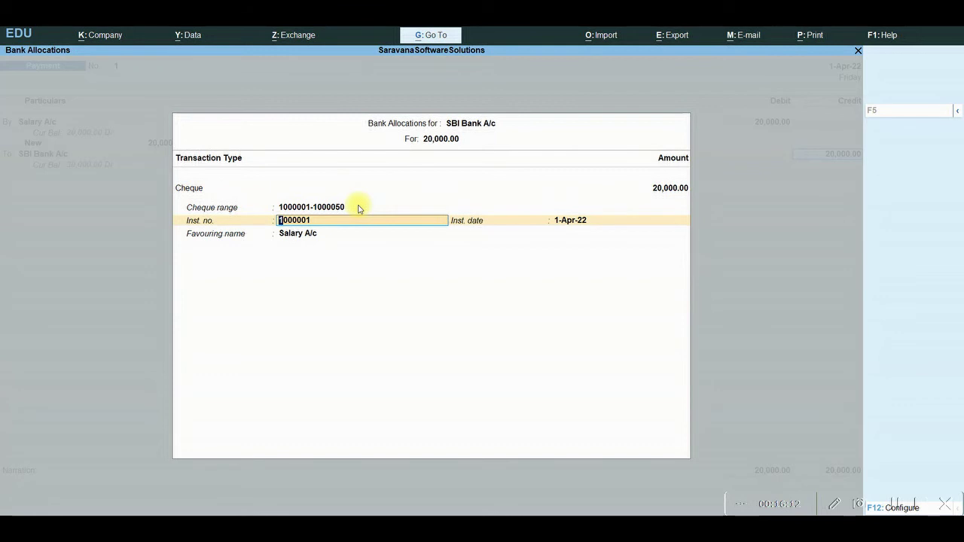
pyautogui.click(896, 505)
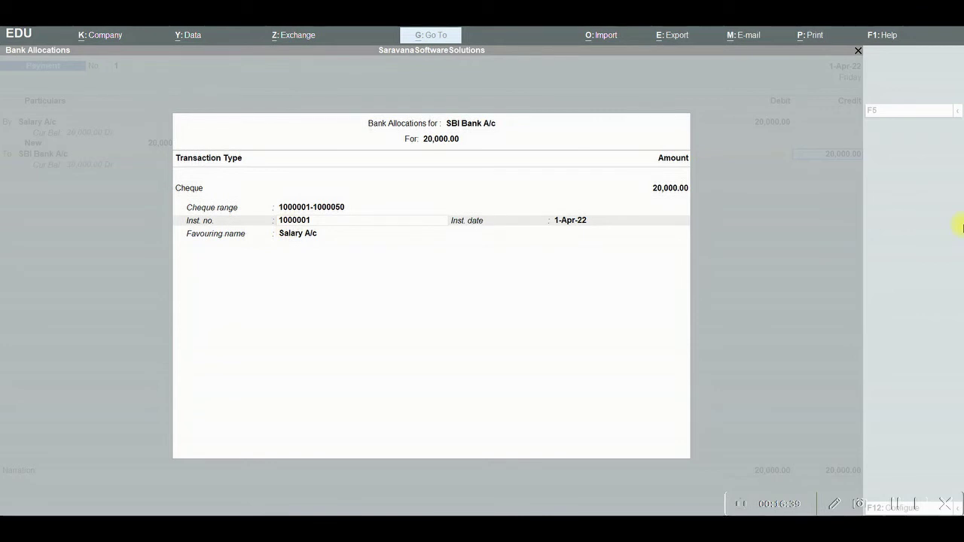
pyautogui.click(537, 293)
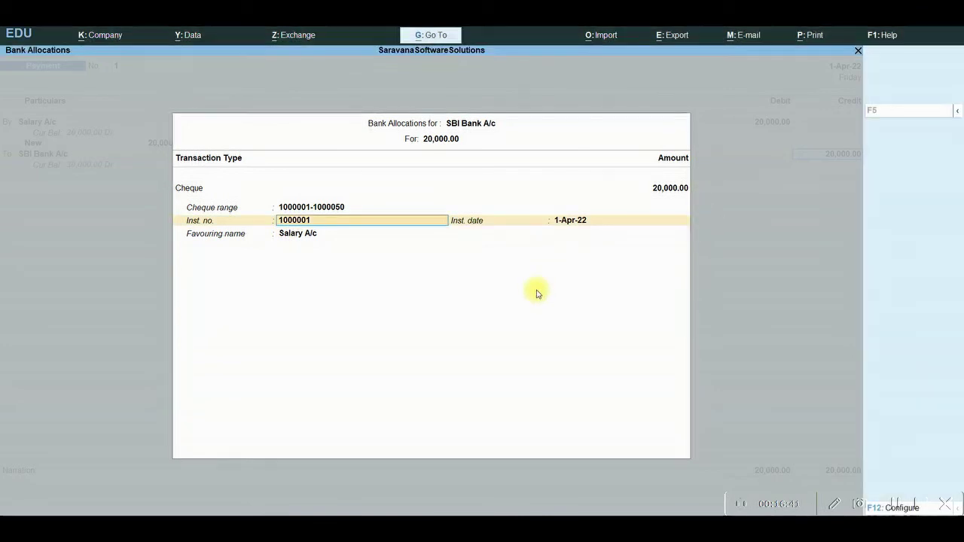
# Replace the favouring name with the employee's name and accept the payment voucher
pyautogui.press('Return')
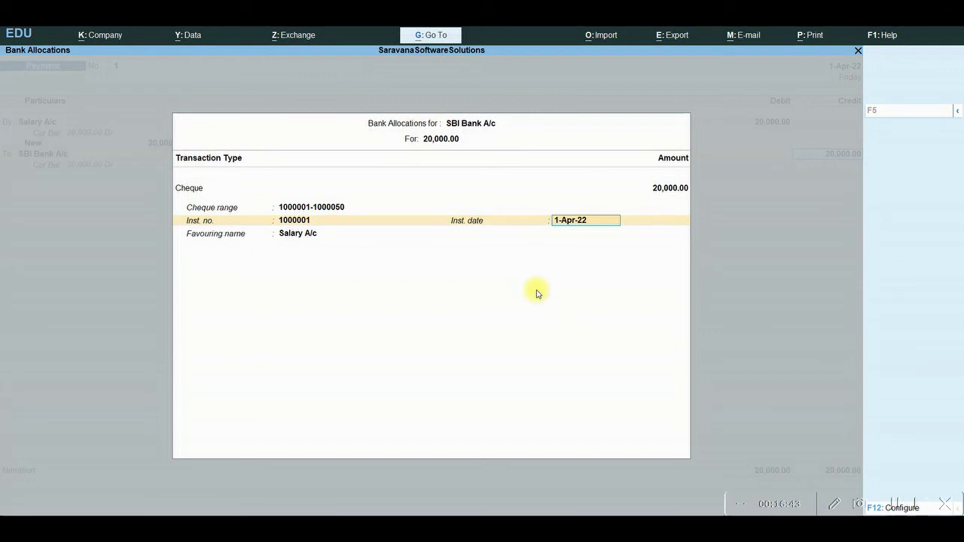
pyautogui.press('Return')
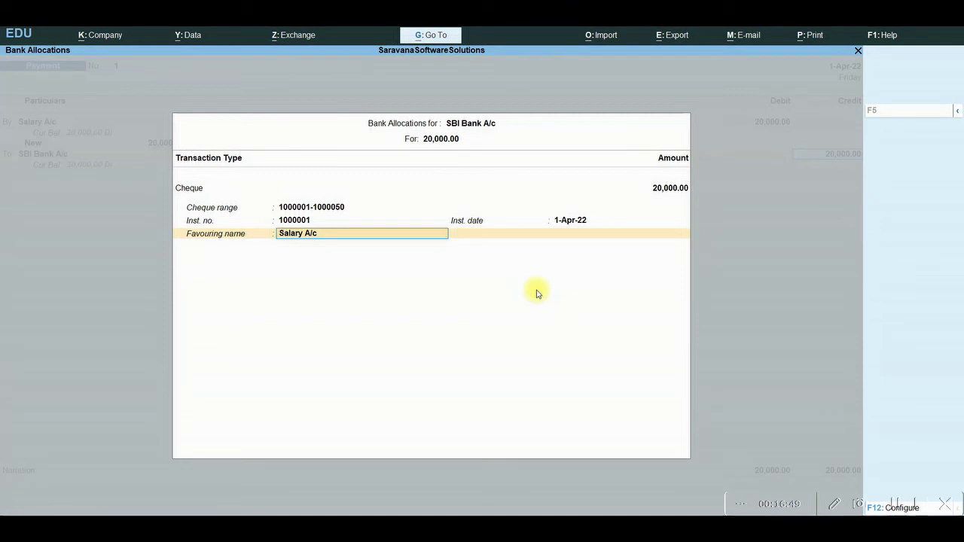
pyautogui.press('Delete')
pyautogui.press('Delete')
pyautogui.press('Delete')
pyautogui.press('Delete')
pyautogui.press('Delete')
pyautogui.press('Delete')
pyautogui.press('Delete')
pyautogui.press('Delete')
pyautogui.press('Delete')
pyautogui.press('Delete')
pyautogui.write('Senthilkumar')
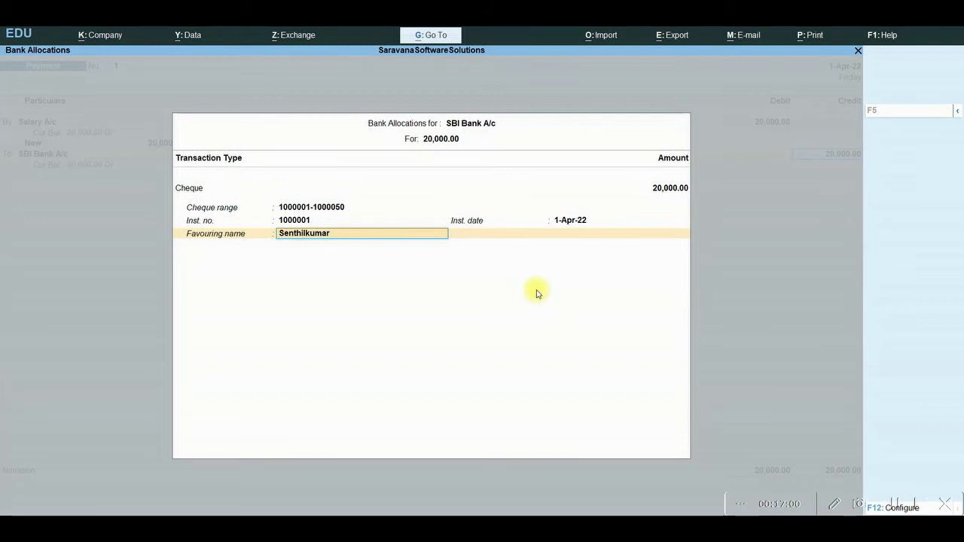
pyautogui.write(' P')
pyautogui.press('Return')
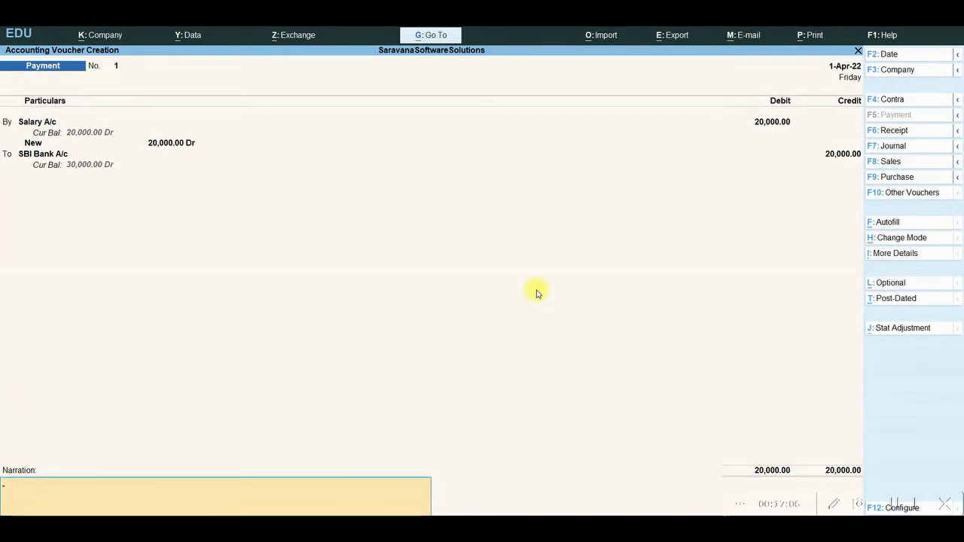
pyautogui.press('Return')
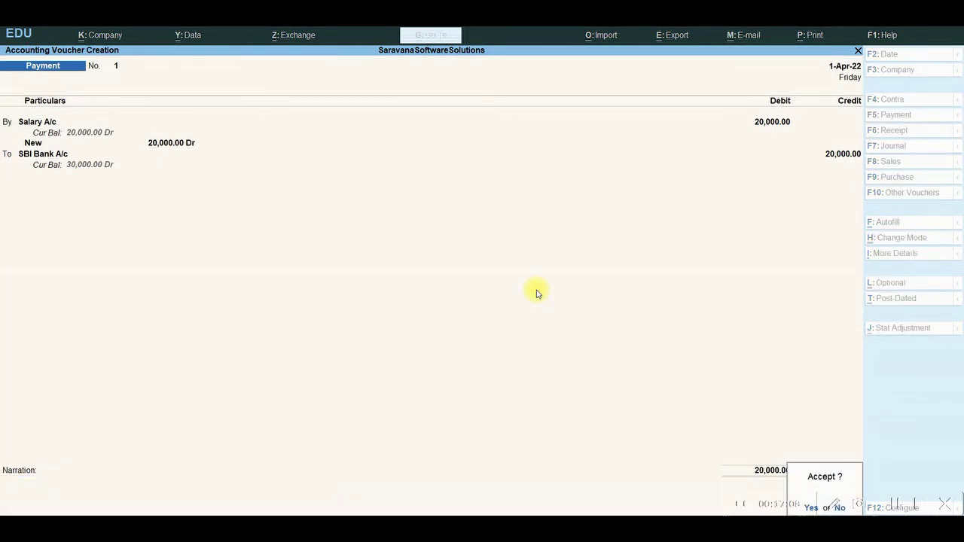
pyautogui.press('Return')
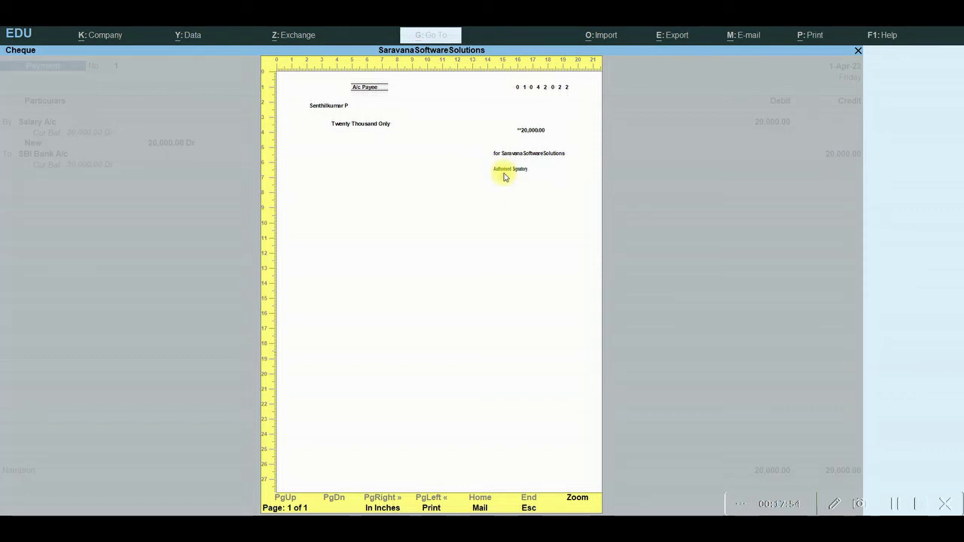
# Close the cheque preview and print the 20,000 salary cheque
pyautogui.press('Escape')
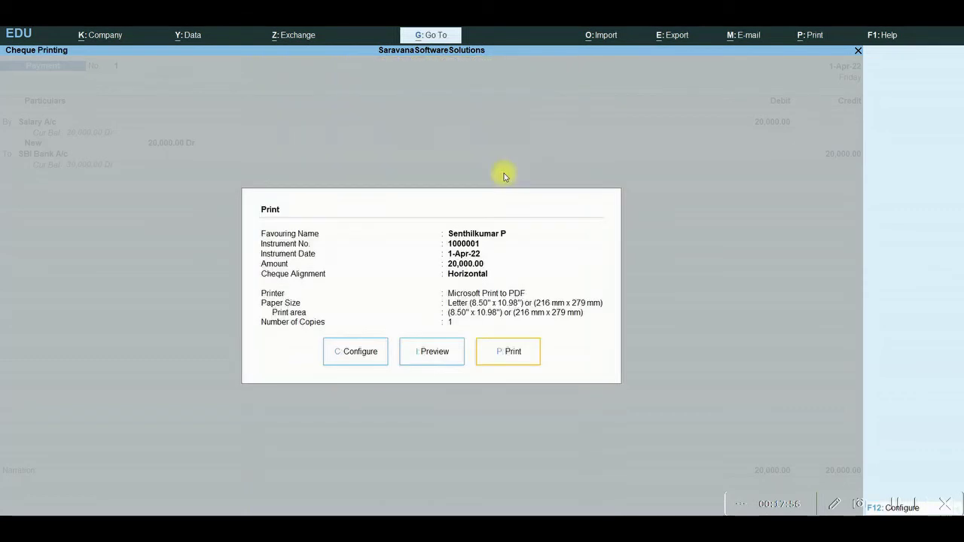
pyautogui.press('p')
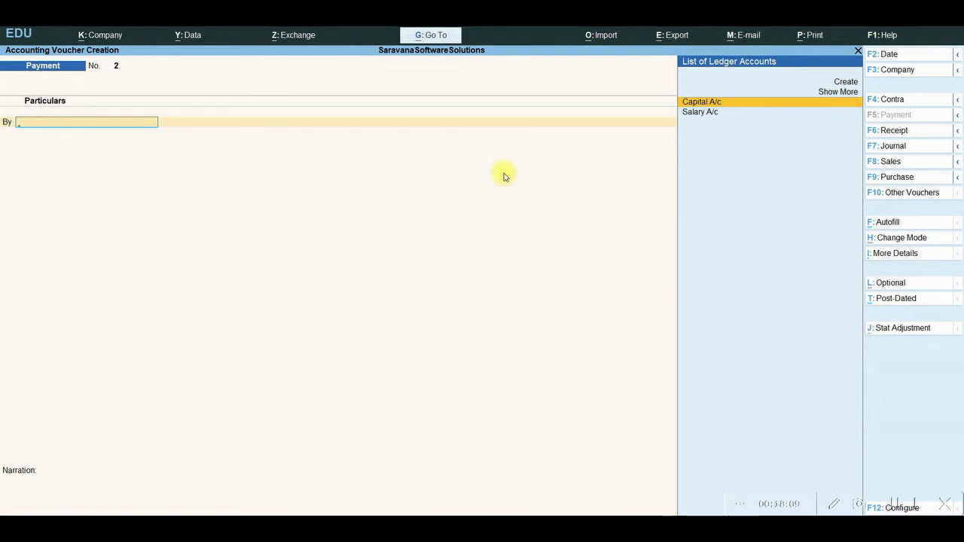
# Quit the voucher, open Banking > Cheque Printing for SBI Bank A/c, and mark the Salary A/c cheque
pyautogui.press('Escape')
pyautogui.press('Return')
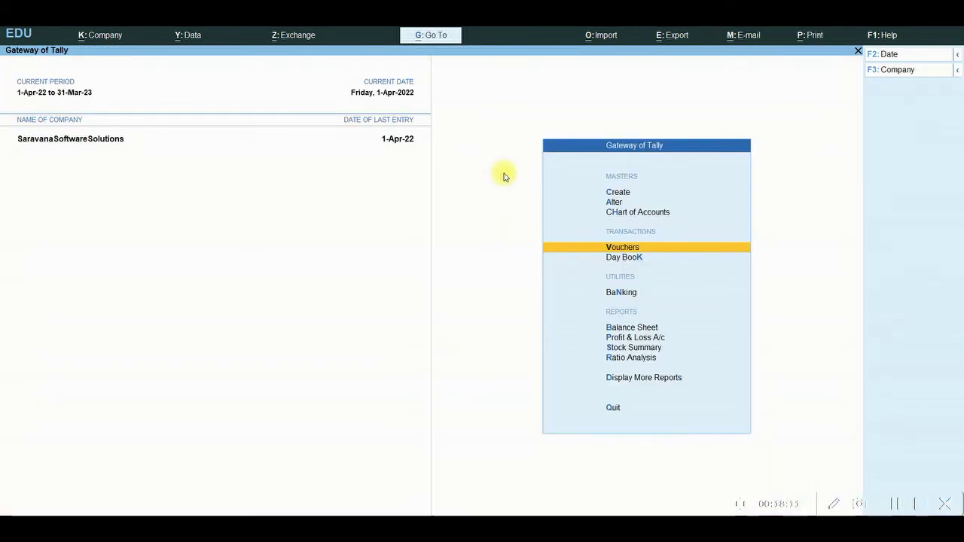
pyautogui.press('Down')
pyautogui.press('Down')
pyautogui.press('Down')
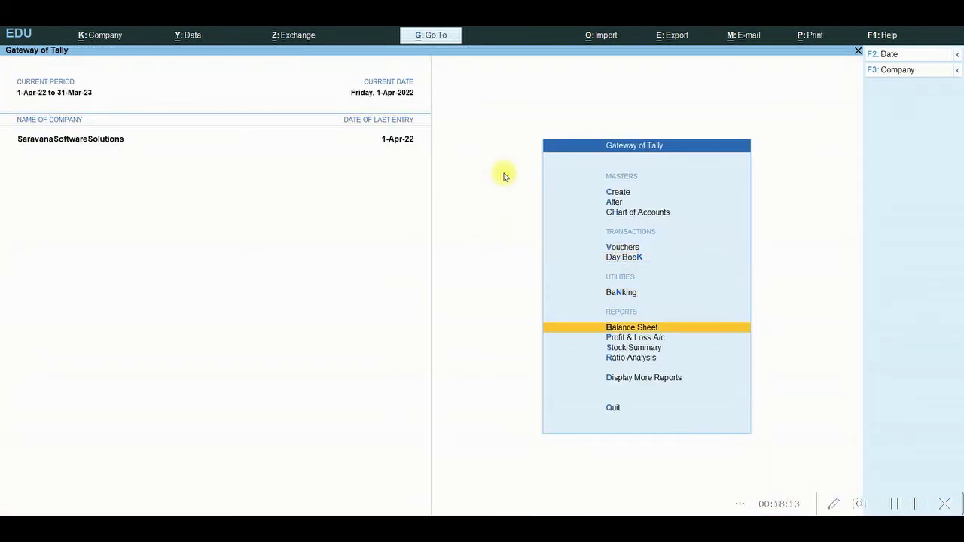
pyautogui.press('Up')
pyautogui.press('Return')
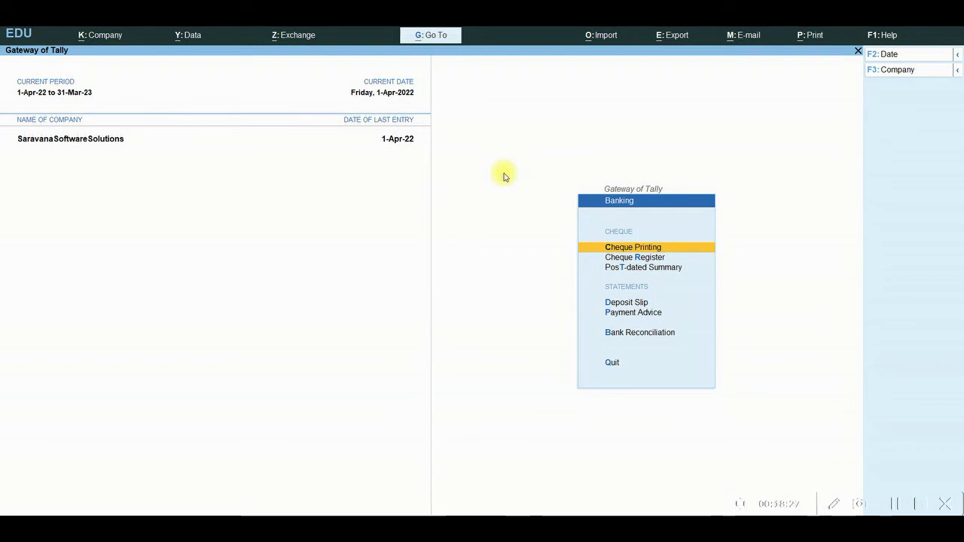
pyautogui.press('Return')
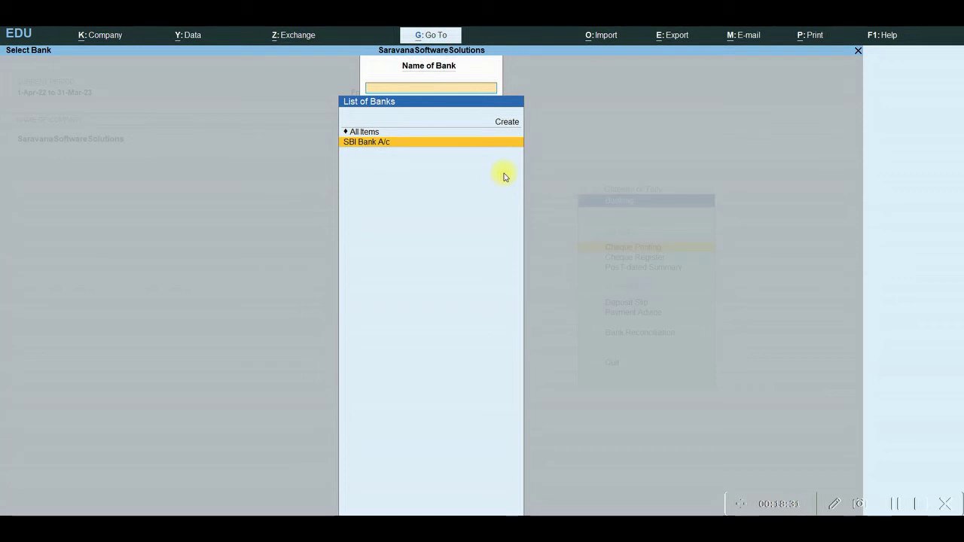
pyautogui.press('Return')
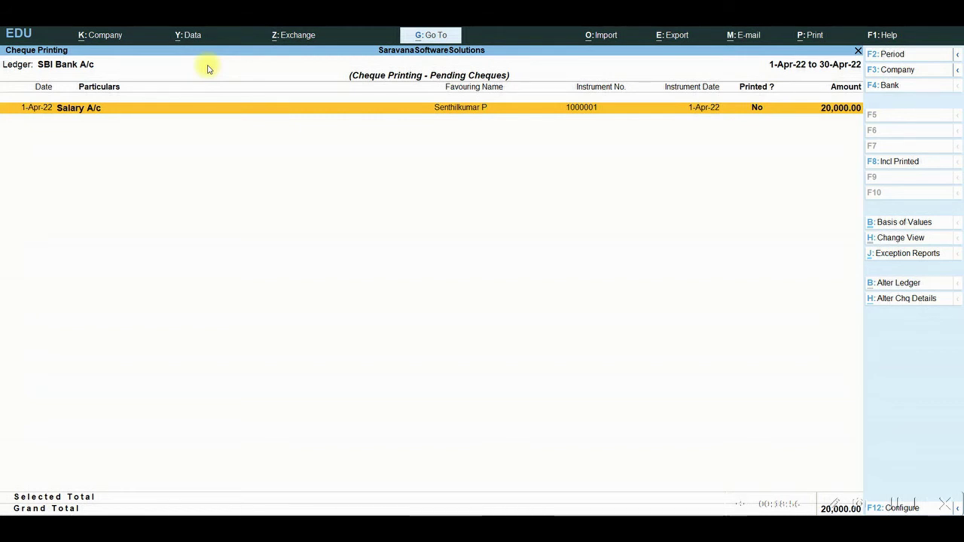
pyautogui.press('space')
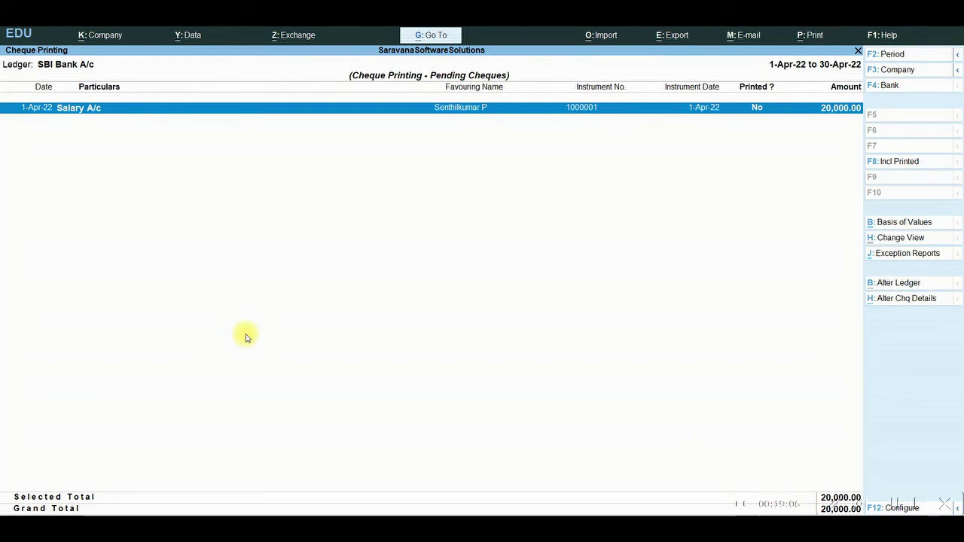
# Preview the pending 20,000 Salary A/c cheque through Print > Current, then close the preview
pyautogui.click(801, 36)
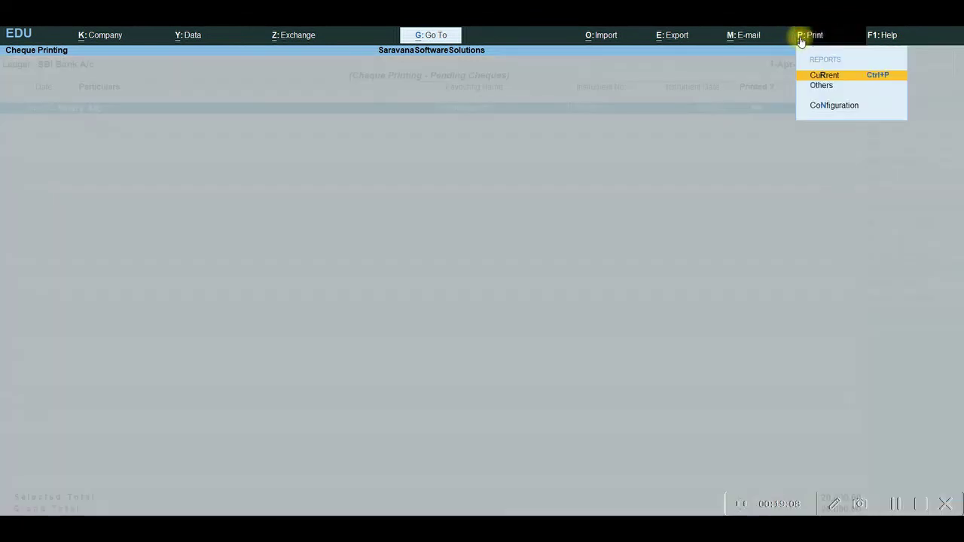
pyautogui.press('Return')
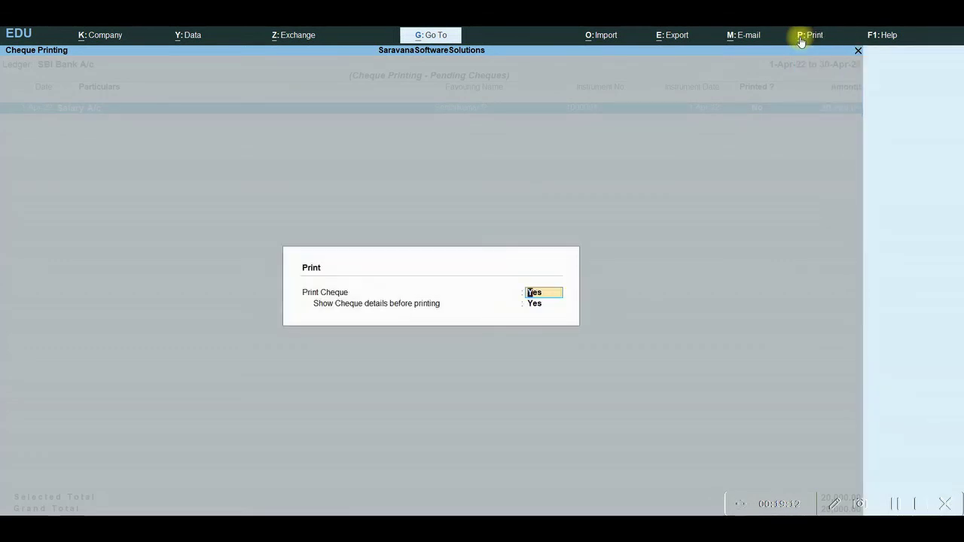
pyautogui.press('Return')
pyautogui.press('Return')
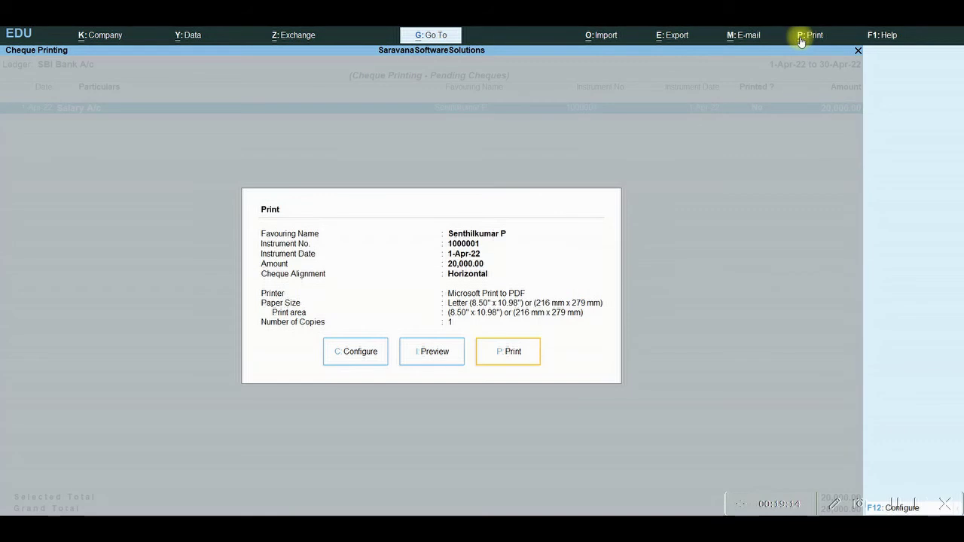
pyautogui.click(421, 357)
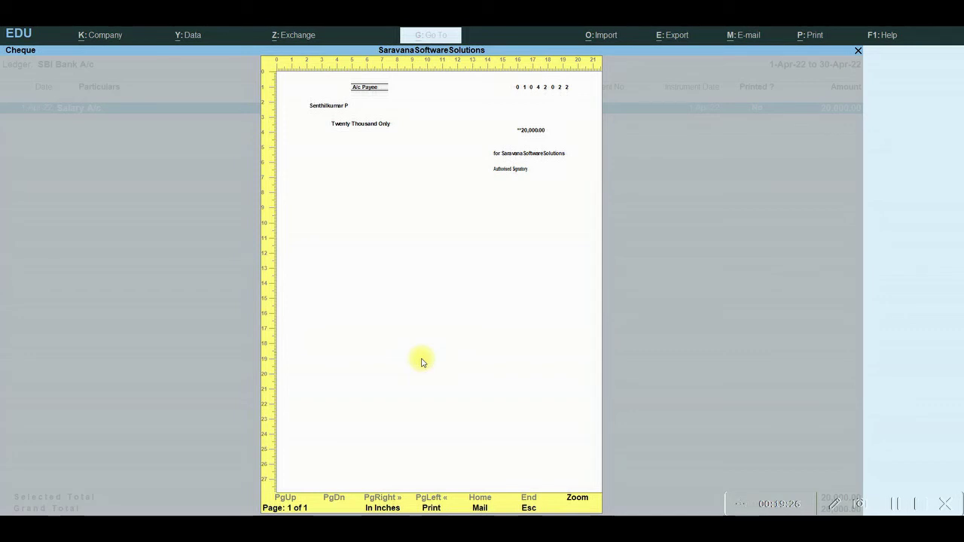
pyautogui.press('Escape')
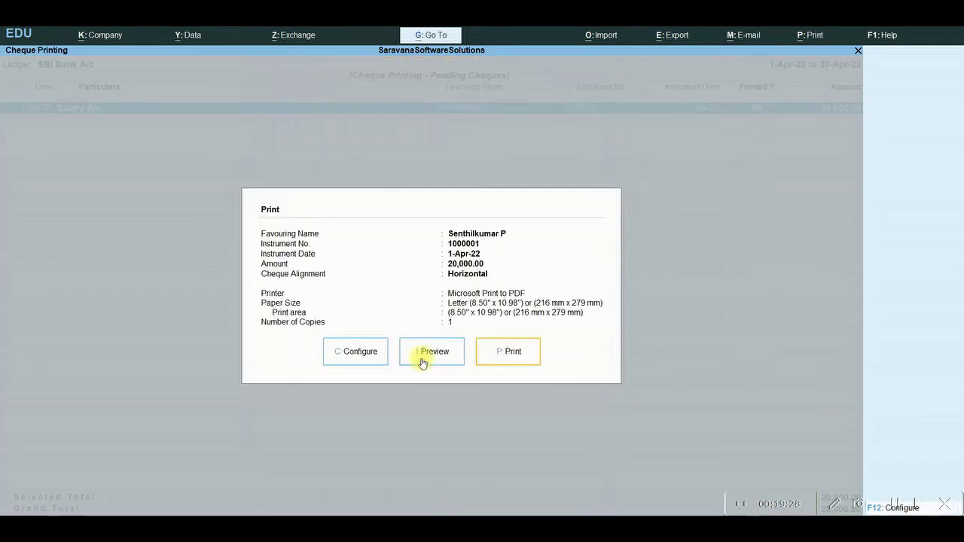
pyautogui.press('Escape')
pyautogui.press('Escape')
pyautogui.press('Escape')
pyautogui.press('Escape')
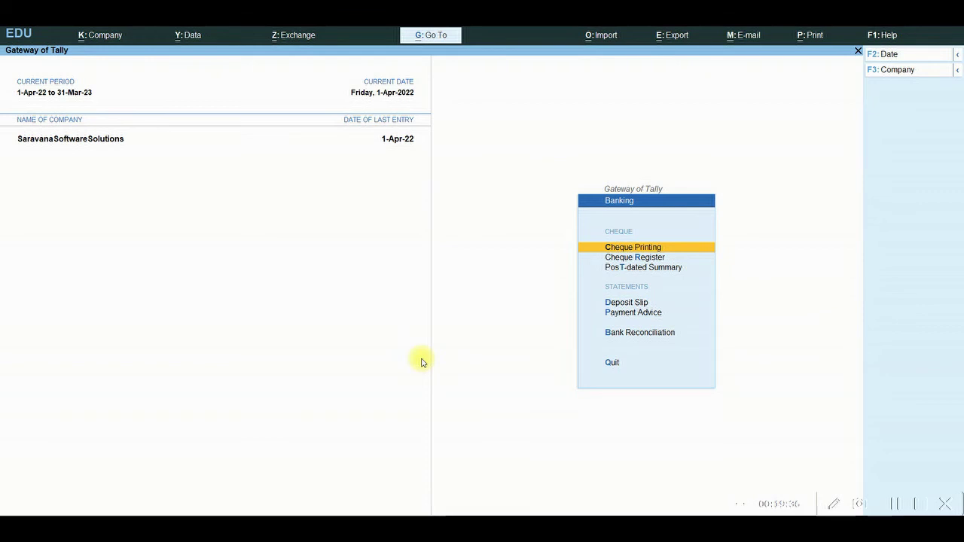
pyautogui.press('Return')
pyautogui.press('Return')
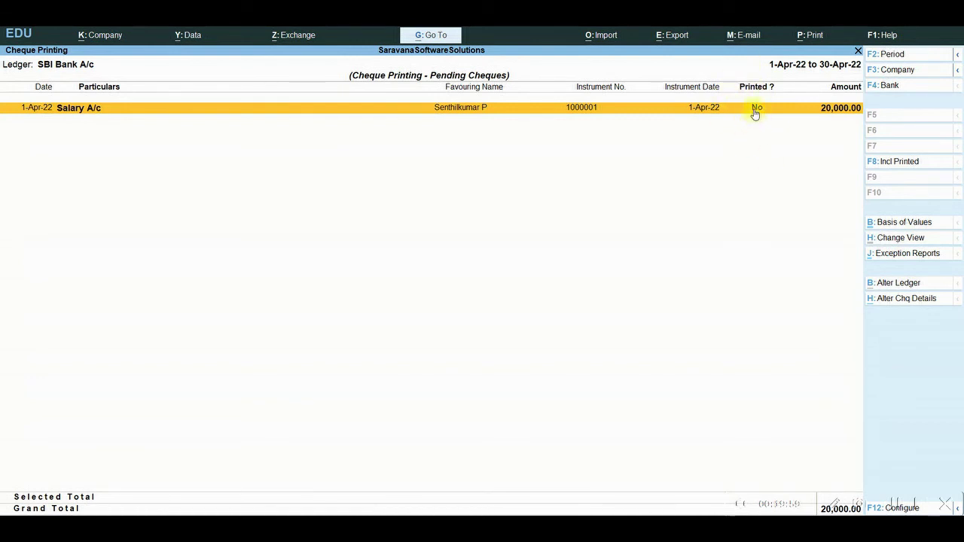
# Leave Cheque Printing and open Banking > Cheque Register showing SBI Bank A/c's 49 available cheques
pyautogui.press('Escape')
pyautogui.press('Escape')
pyautogui.press('Escape')
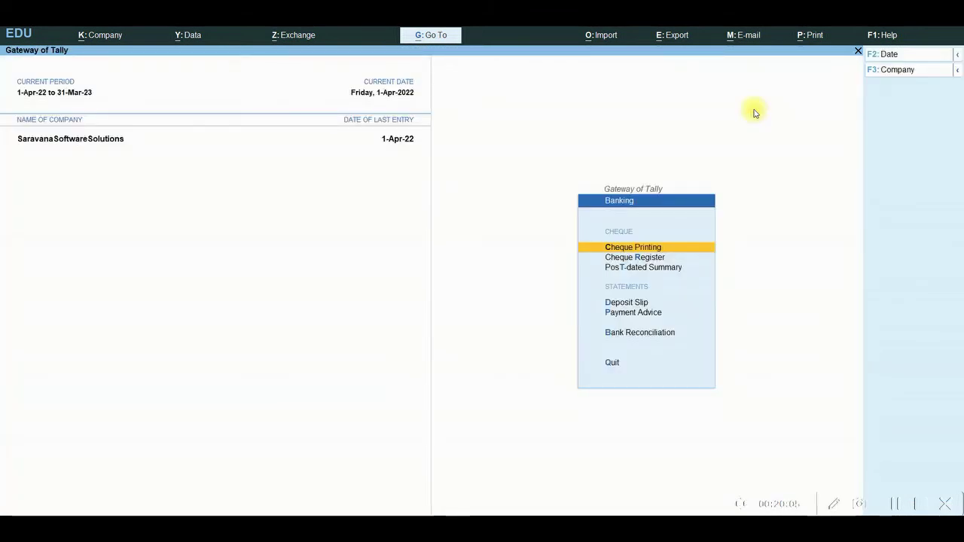
pyautogui.press('Down')
pyautogui.press('Return')
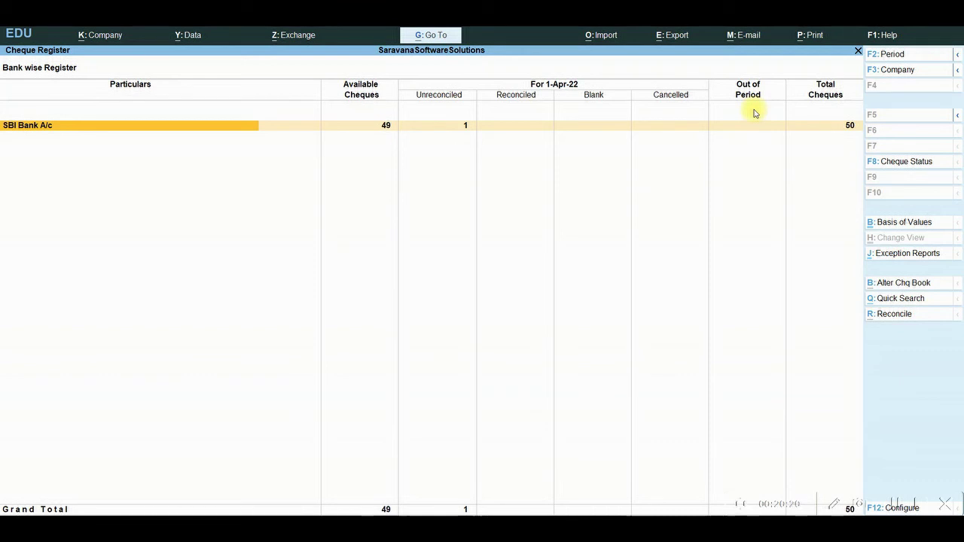
# Drill into SBI Bank A/c to show its cheque book range 1000001–1000050
pyautogui.click(753, 112)
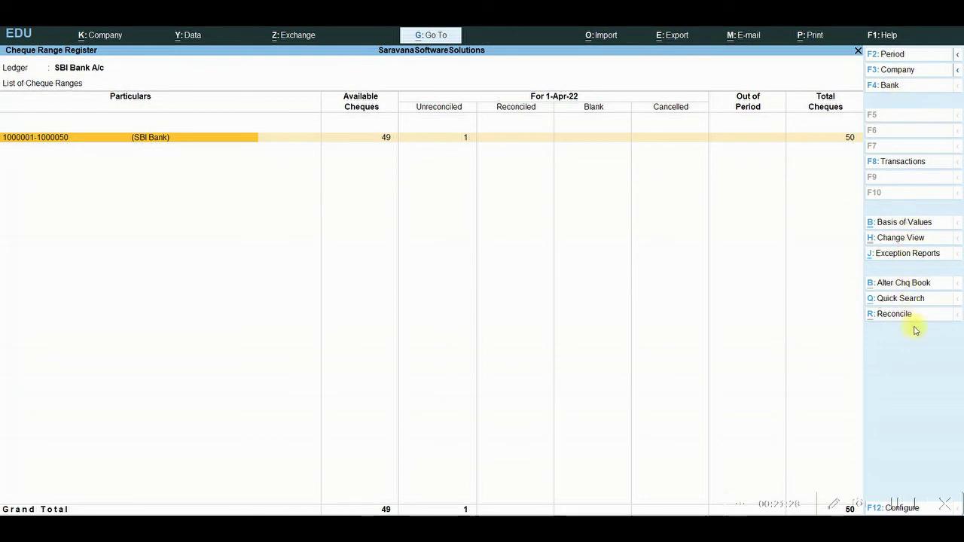
# List cheques 1000001–1000050, check the Cheque Status options, step through them, then exit to Banking
pyautogui.press('Return')
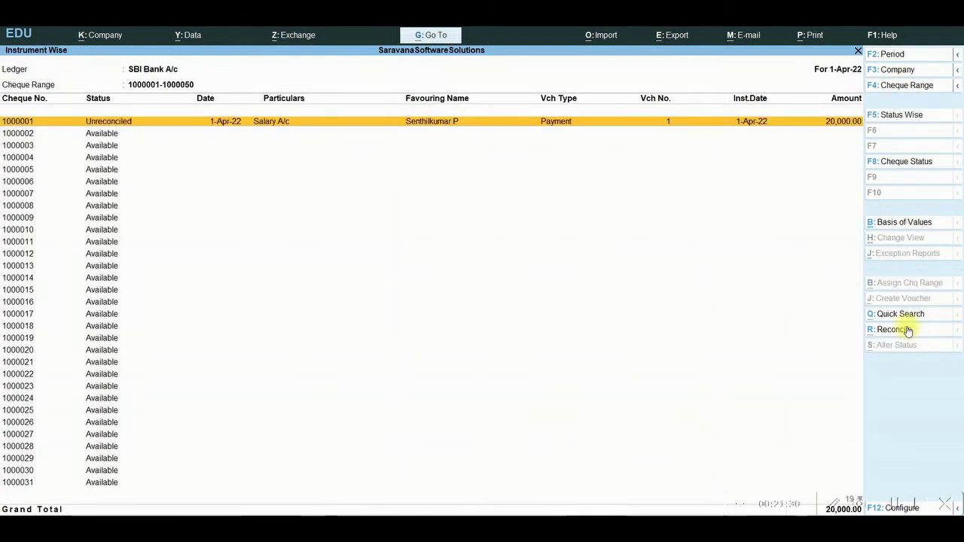
pyautogui.click(896, 166)
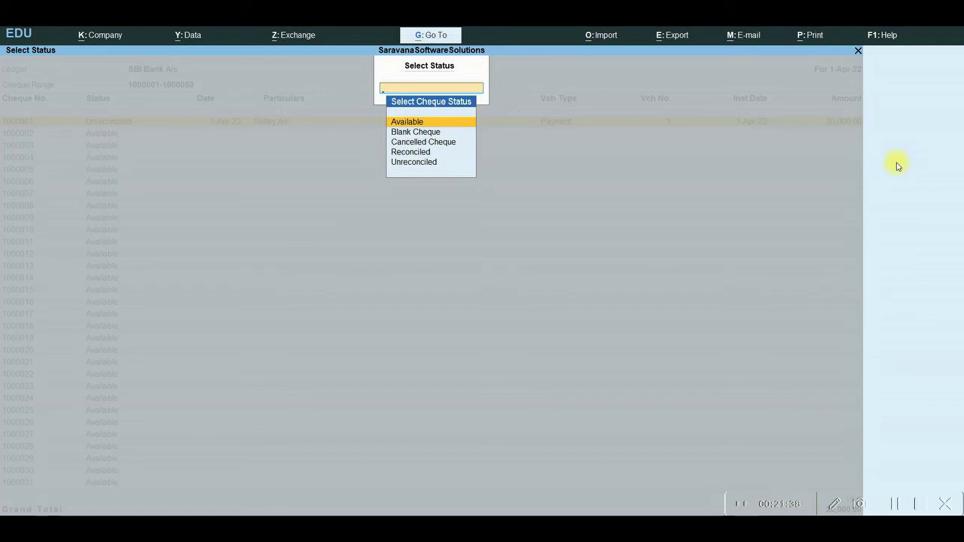
pyautogui.press('Escape')
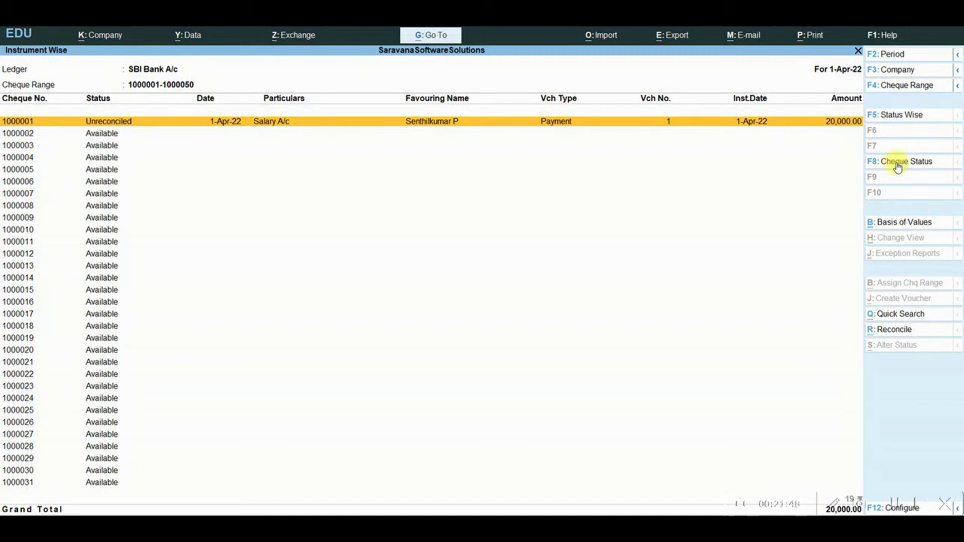
pyautogui.press('Down')
pyautogui.press('Down')
pyautogui.press('Down')
pyautogui.press('Down')
pyautogui.press('Down')
pyautogui.press('Down')
pyautogui.press('Down')
pyautogui.press('Down')
pyautogui.press('Down')
pyautogui.press('Down')
pyautogui.press('Down')
pyautogui.press('Down')
pyautogui.press('Down')
pyautogui.press('Down')
pyautogui.press('Down')
pyautogui.press('Down')
pyautogui.press('Down')
pyautogui.press('Down')
pyautogui.press('Down')
pyautogui.press('Down')
pyautogui.press('Down')
pyautogui.press('Down')
pyautogui.press('Down')
pyautogui.press('Down')
pyautogui.press('Down')
pyautogui.press('Down')
pyautogui.press('Down')
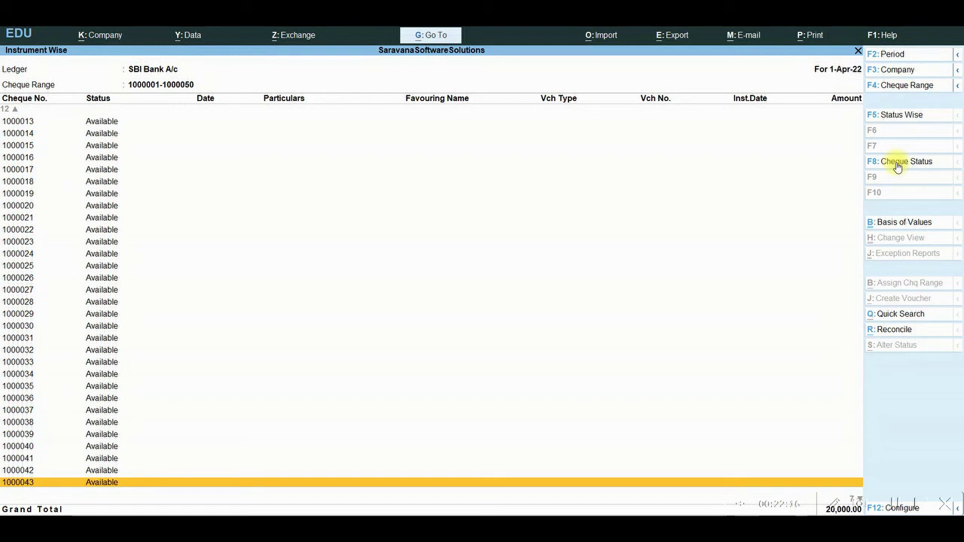
pyautogui.press('Escape')
pyautogui.press('Escape')
pyautogui.press('Escape')
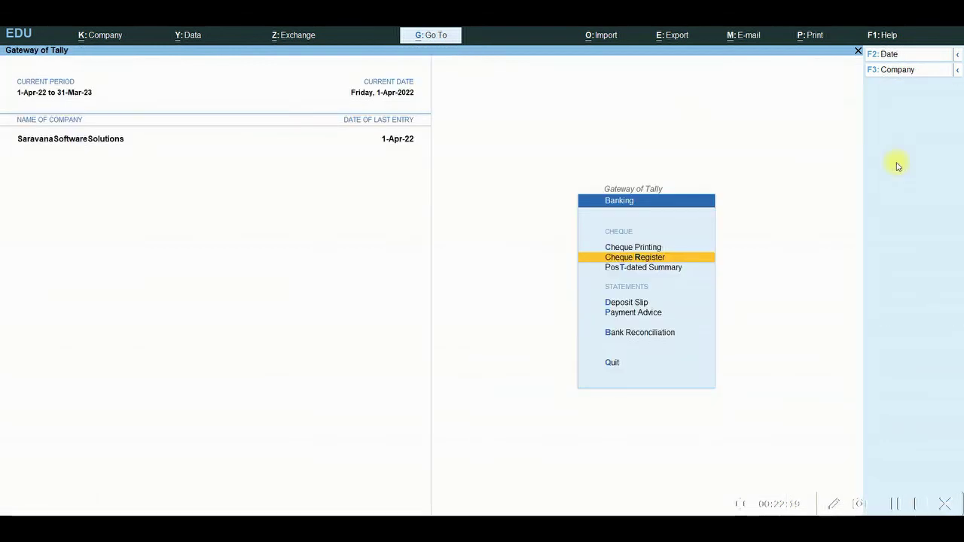
pyautogui.press('Down')
pyautogui.press('Return')
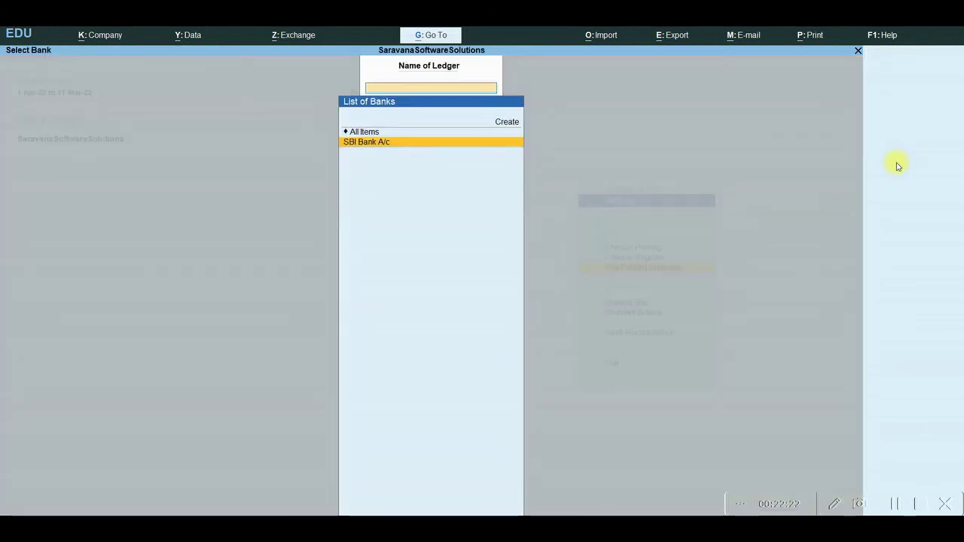
pyautogui.press('Return')
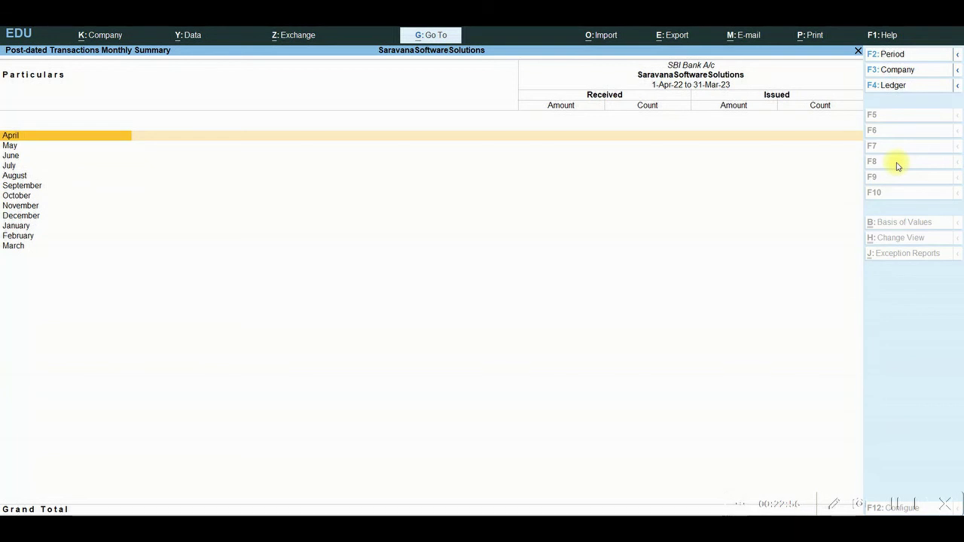
pyautogui.press('Escape')
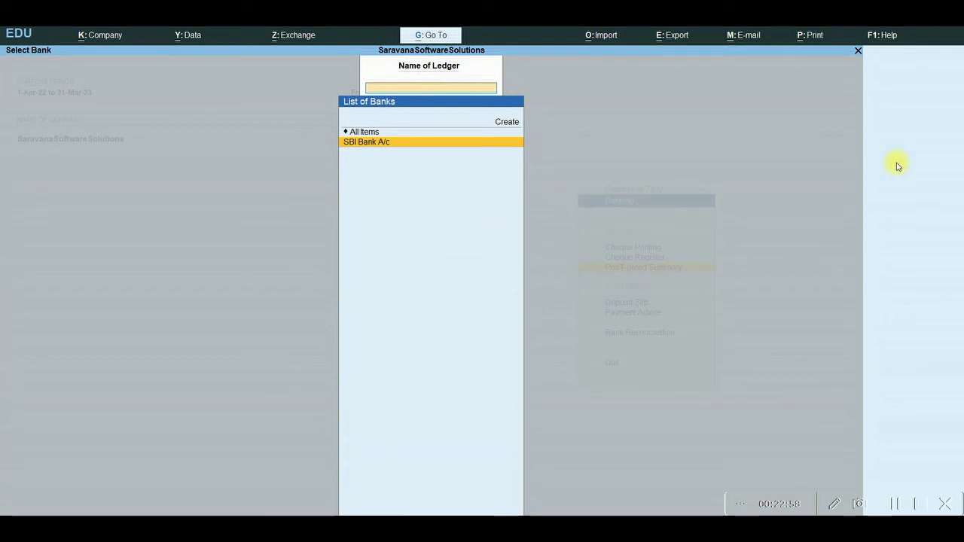
pyautogui.press('Escape')
pyautogui.press('Down')
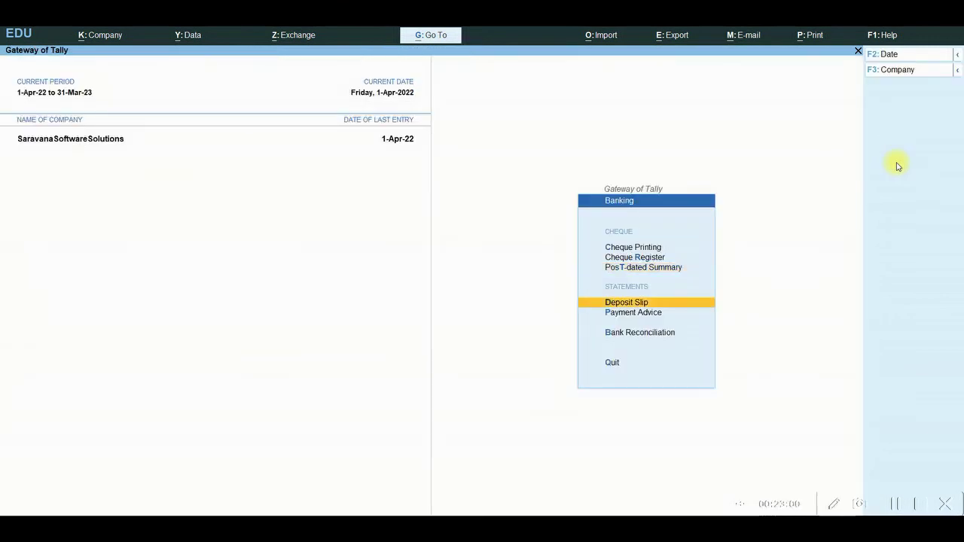
# Open the SBI Bank A/c Cash Deposit Slip and select the 50,000.00 deposit of 1-Apr-22
pyautogui.press('Return')
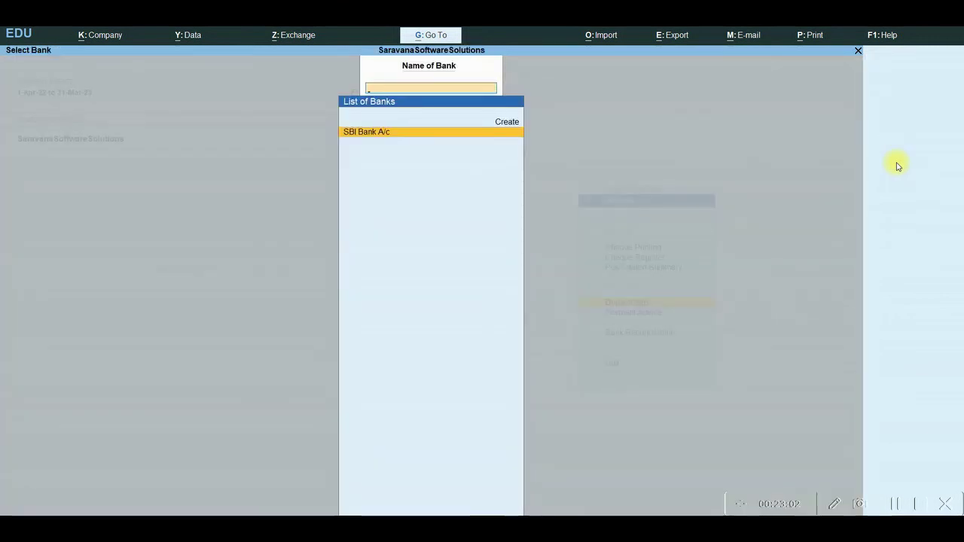
pyautogui.press('Return')
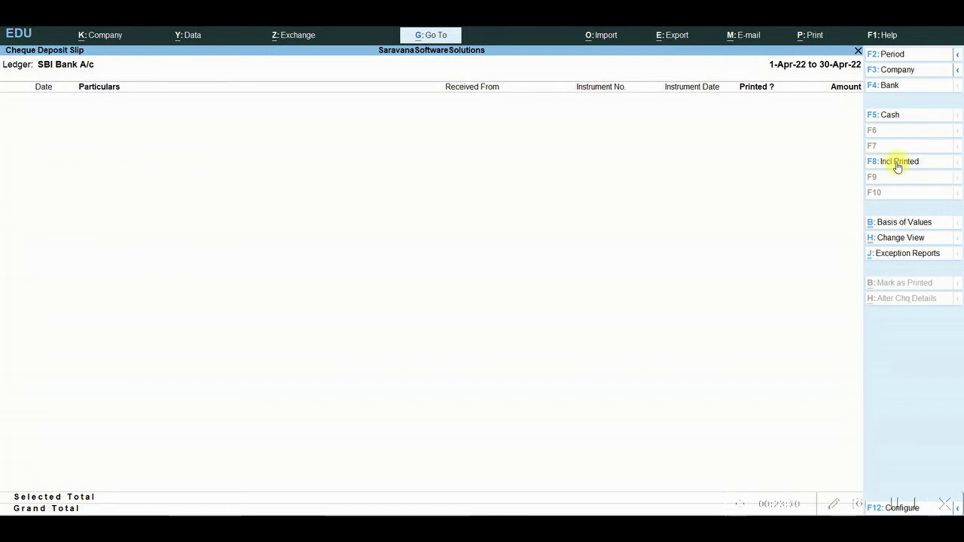
pyautogui.click(885, 115)
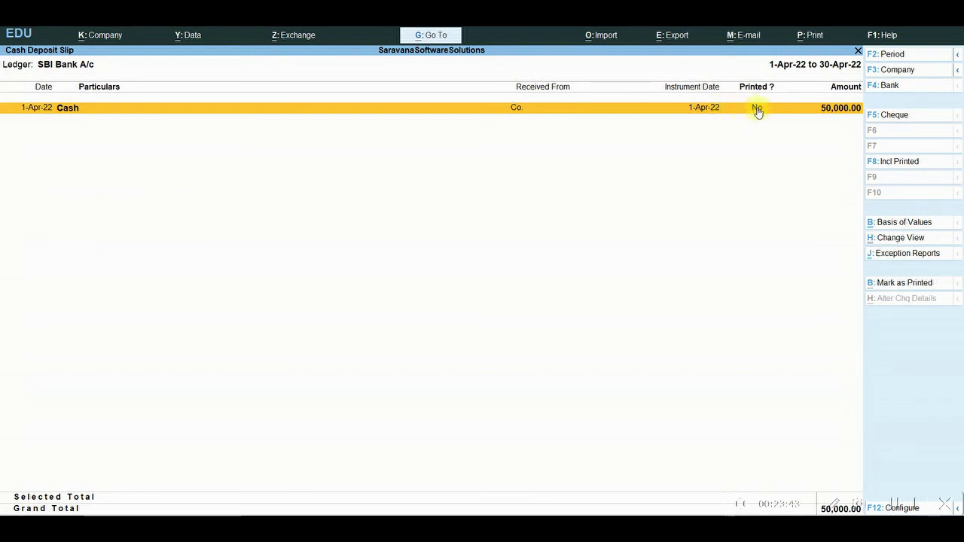
pyautogui.click(758, 110)
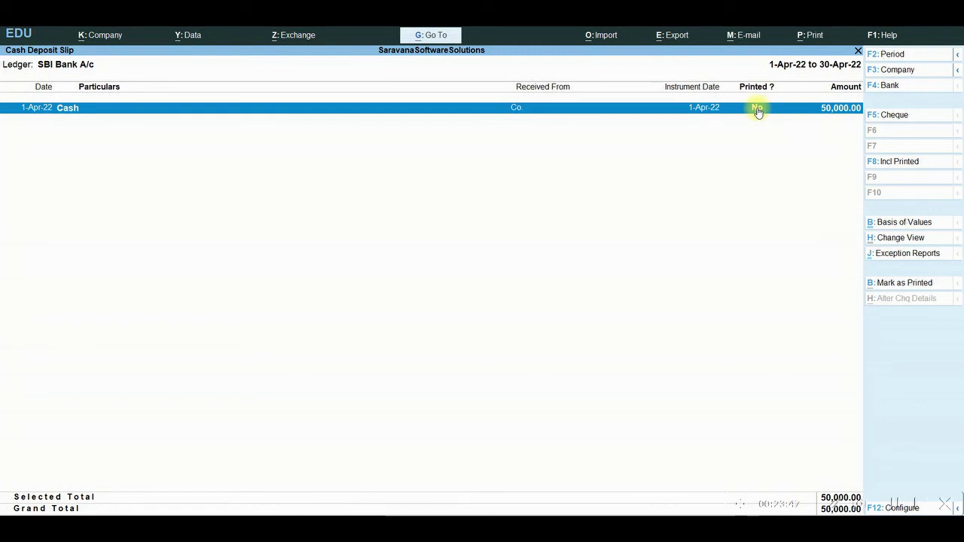
pyautogui.click(810, 34)
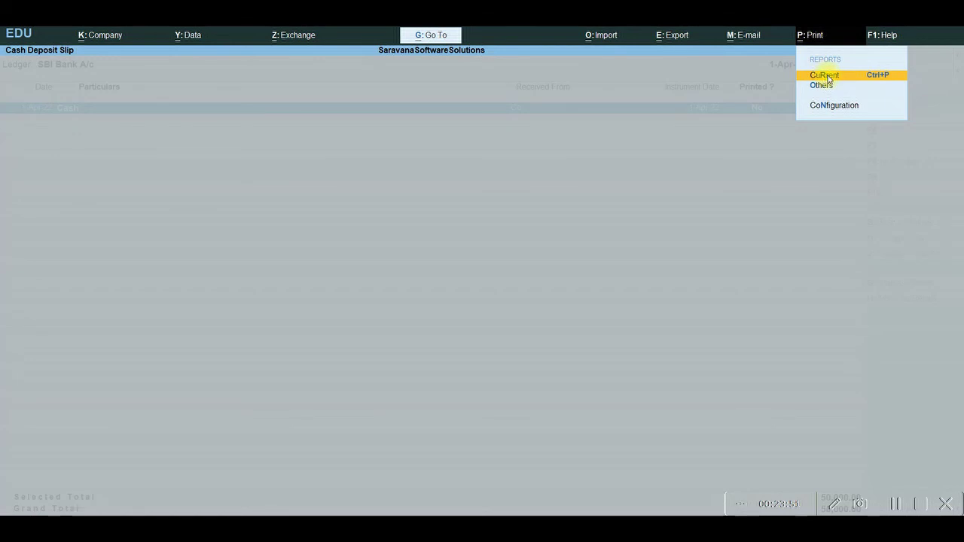
pyautogui.click(824, 75)
pyautogui.click(445, 355)
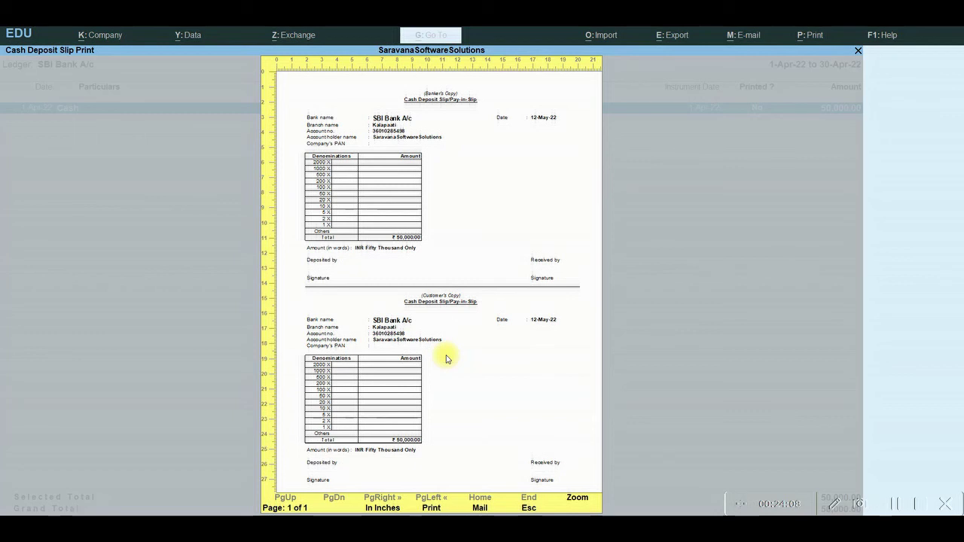
pyautogui.press('Escape')
pyautogui.press('Escape')
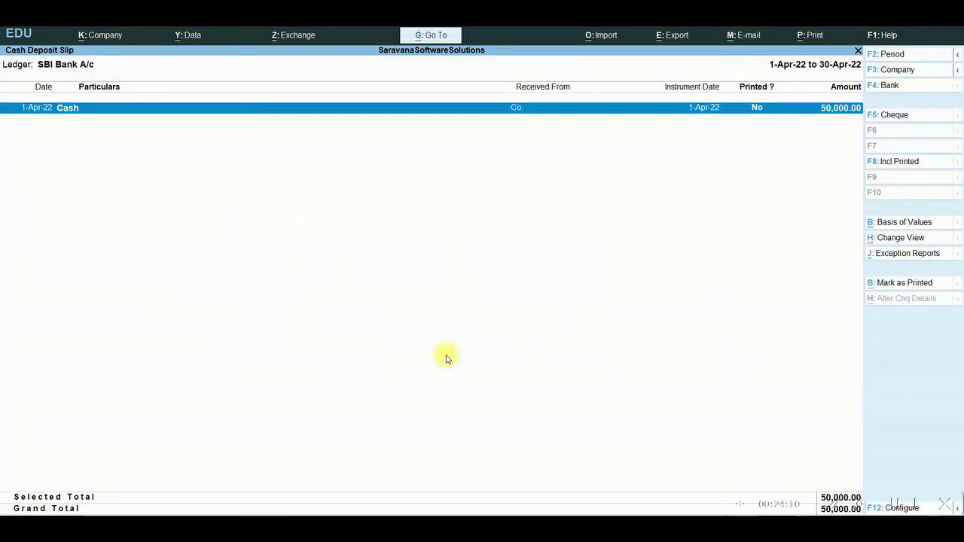
# Open the Salary A/c Payment Advice and select its 20,000.00 SBI Bank A/c payment
pyautogui.press('Escape')
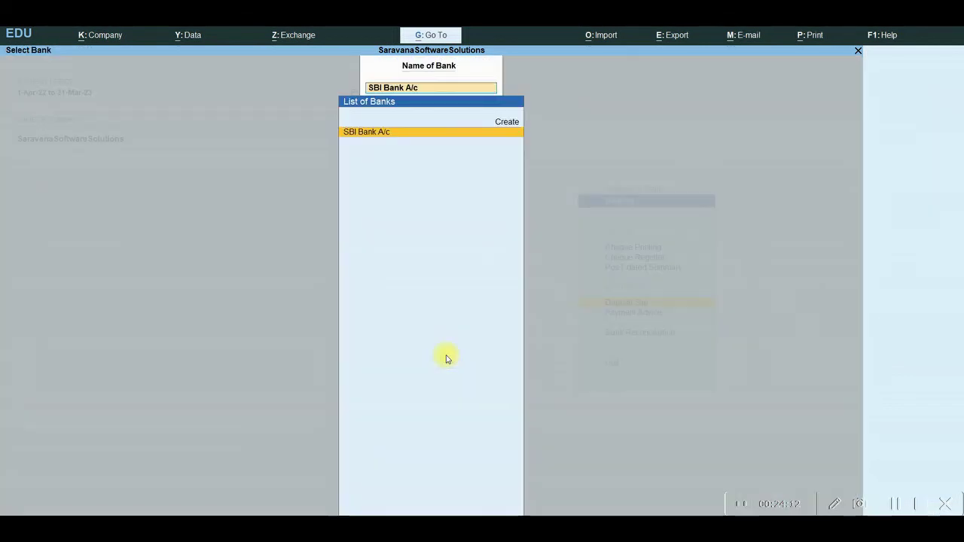
pyautogui.press('Escape')
pyautogui.press('Down')
pyautogui.press('Return')
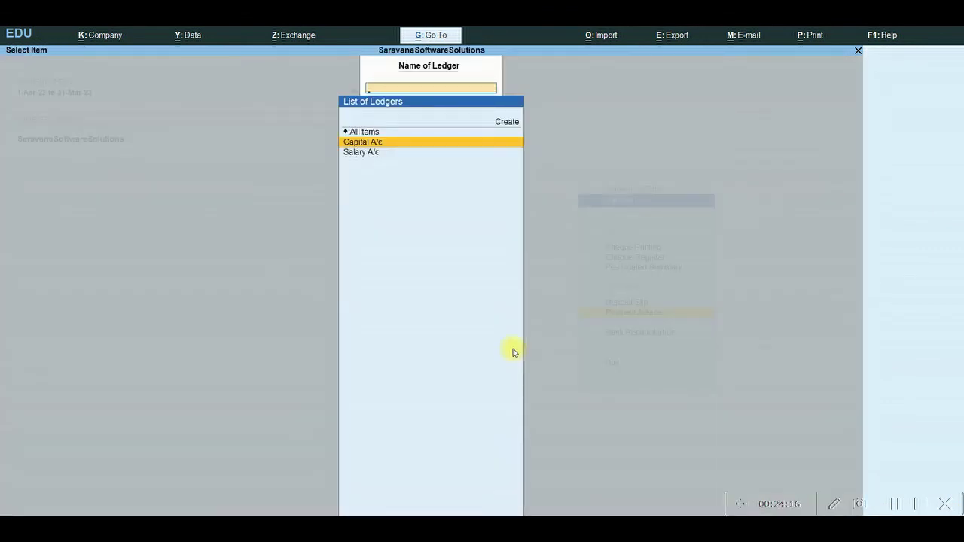
pyautogui.press('Down')
pyautogui.press('Return')
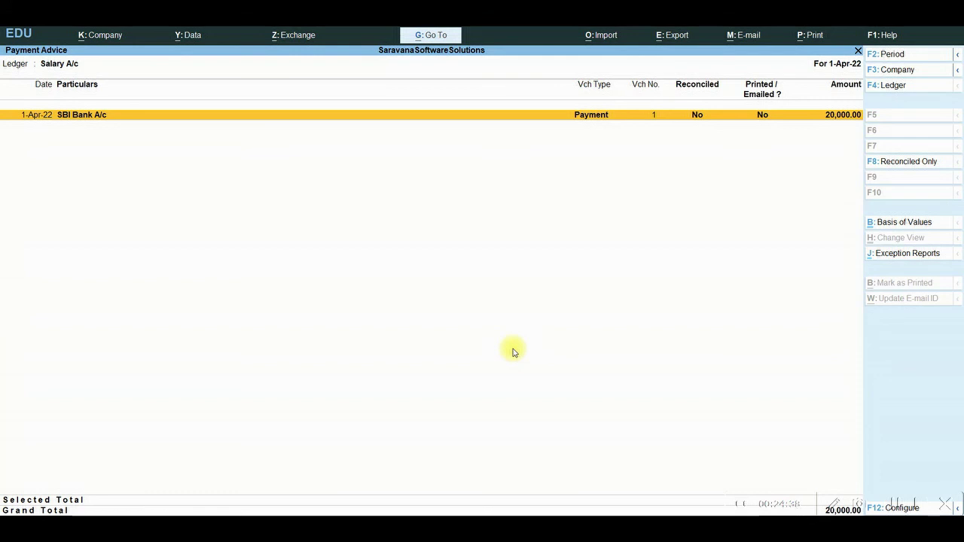
pyautogui.press('space')
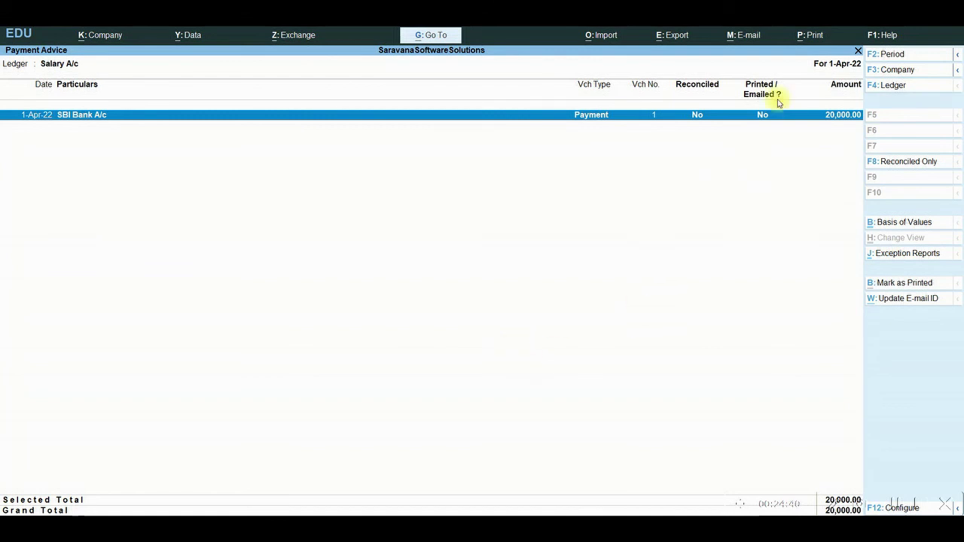
# Preview the current 20,000.00 salary payment advice, then close back to the Banking menu
pyautogui.click(802, 35)
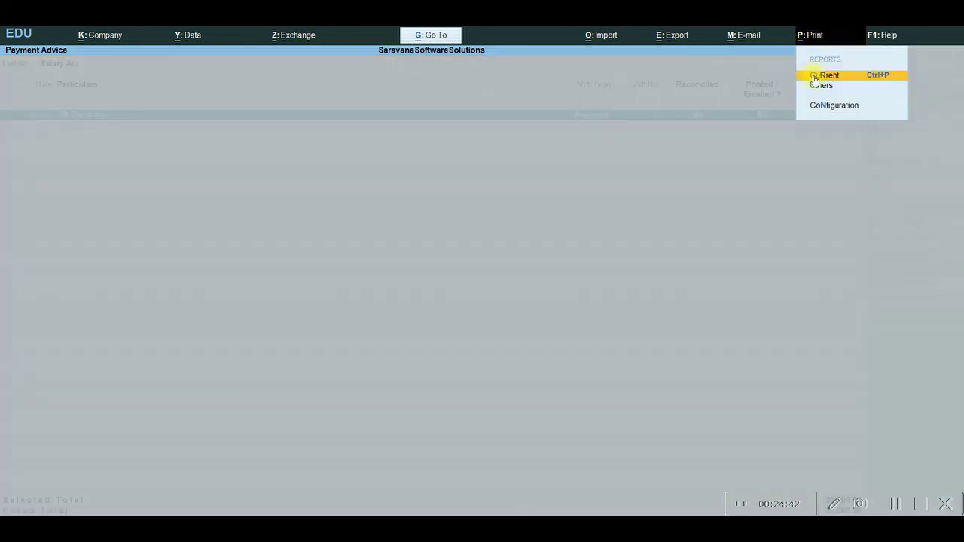
pyautogui.click(813, 75)
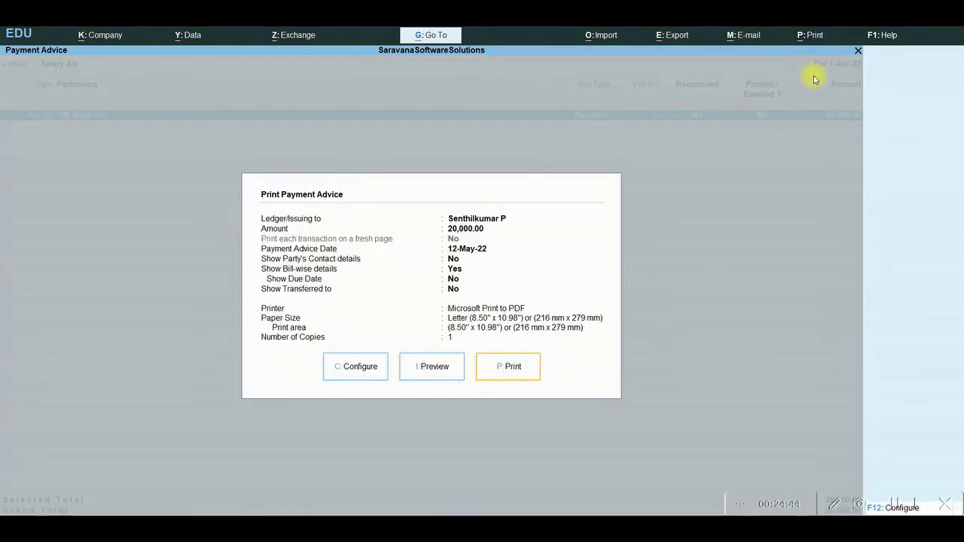
pyautogui.click(446, 368)
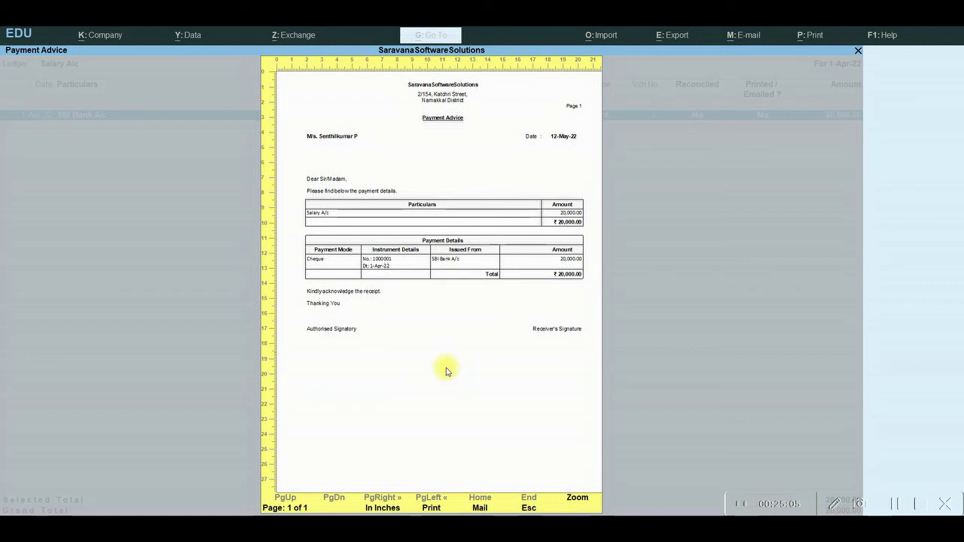
pyautogui.press('Escape')
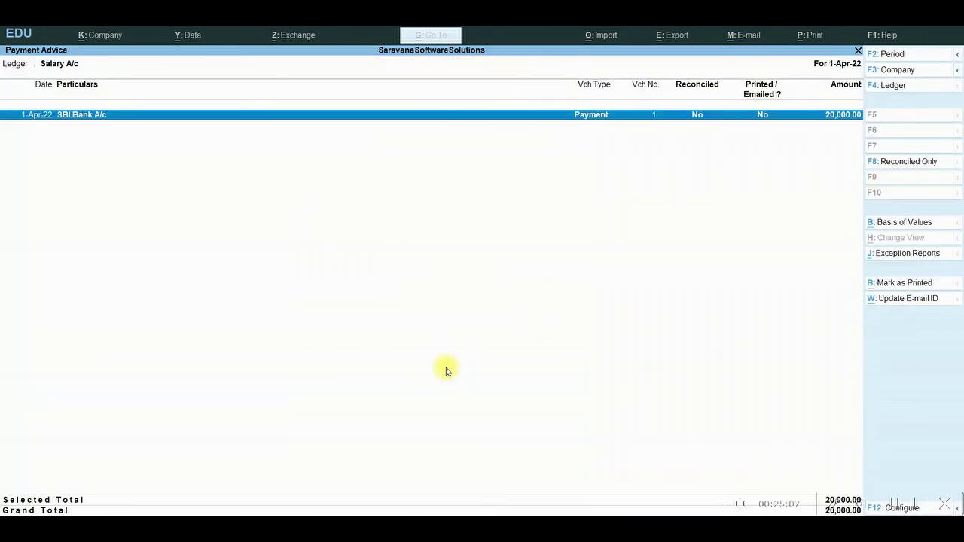
pyautogui.press('Escape')
pyautogui.press('Escape')
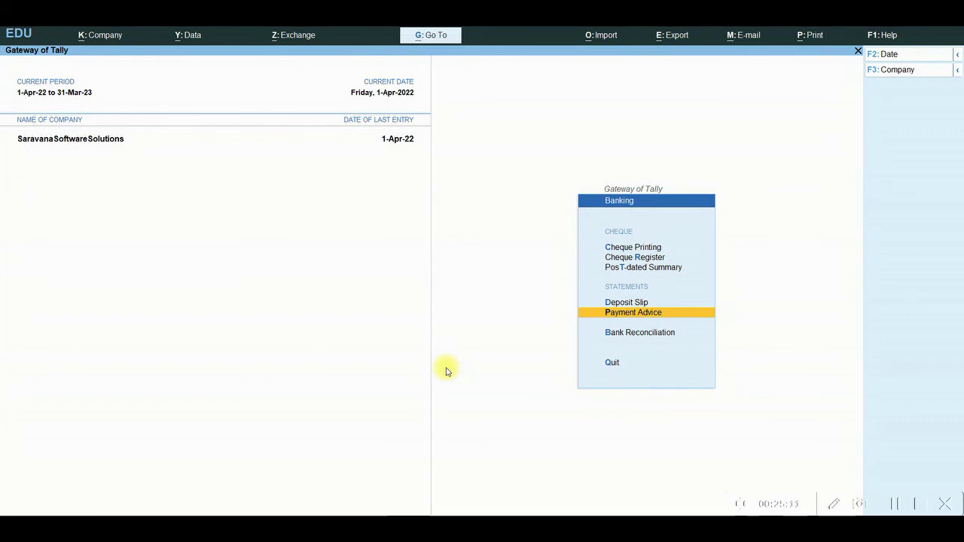
# Start Bank Reconciliation and choose the SBI Bank A/c ledger
pyautogui.press('Down')
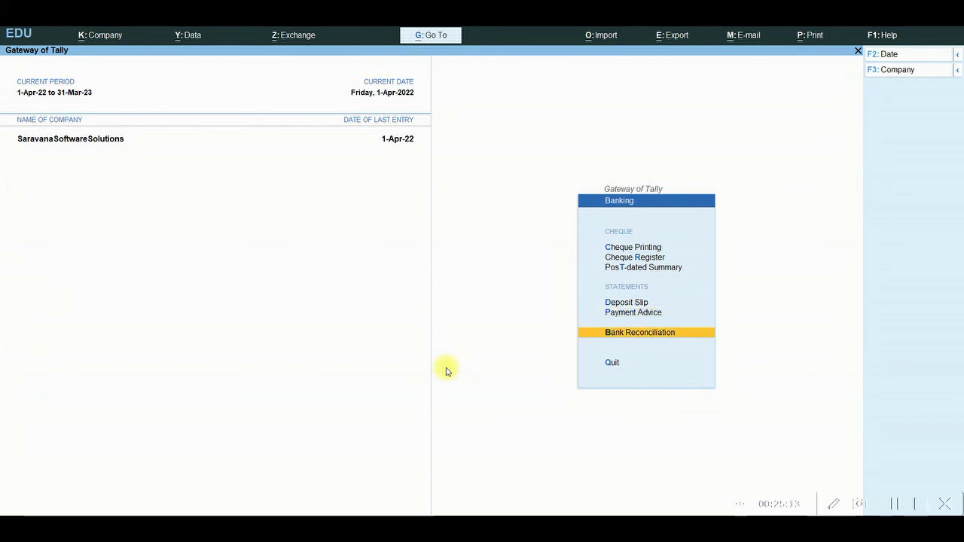
pyautogui.press('Return')
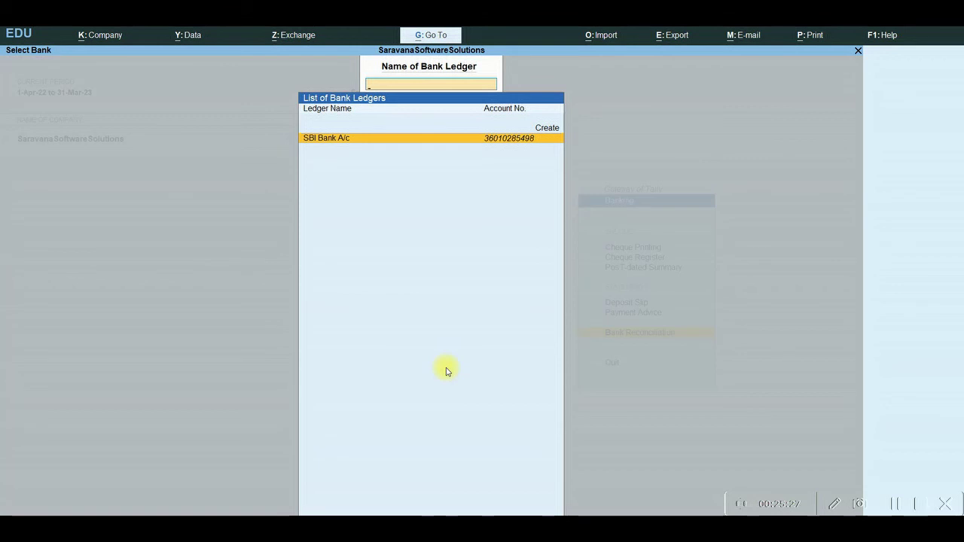
pyautogui.press('Return')
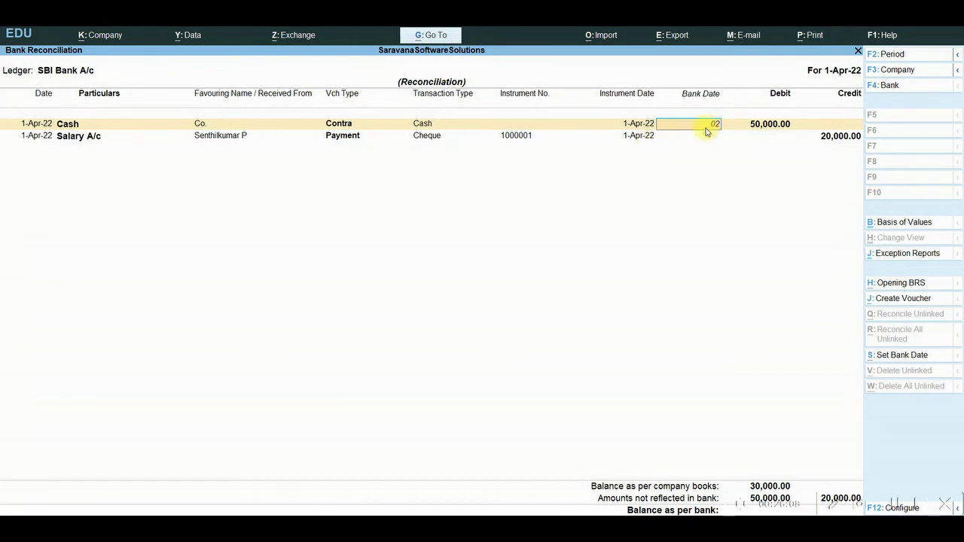
# Enter bank date 2/4/2022 for the Cash and Salary A/c entries and accept
pyautogui.write('2/4/2022')
pyautogui.press('Return')
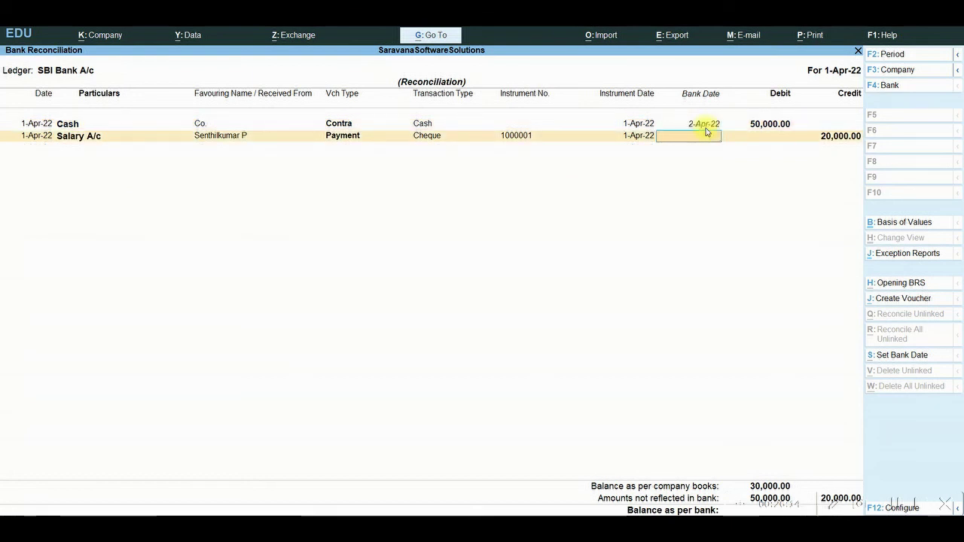
pyautogui.write('02/')
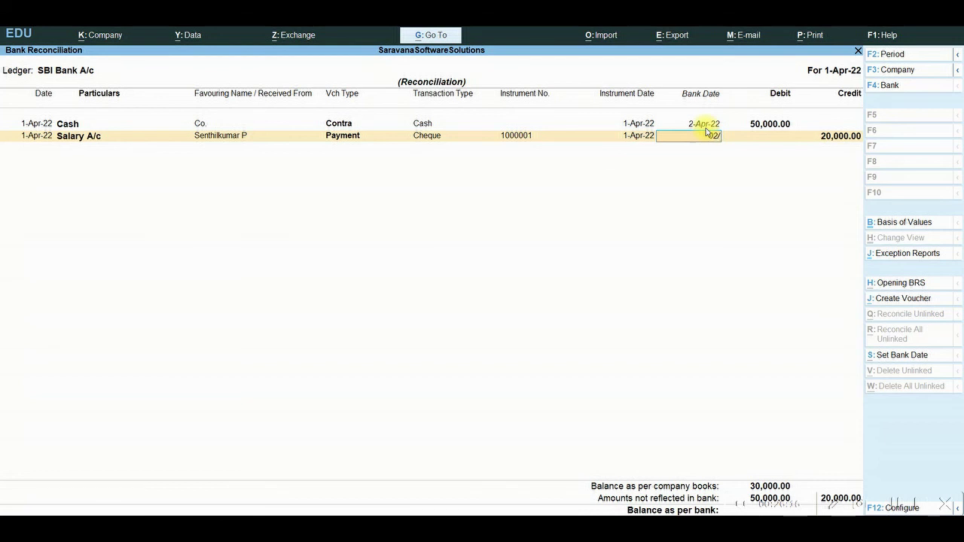
pyautogui.write('4/2022')
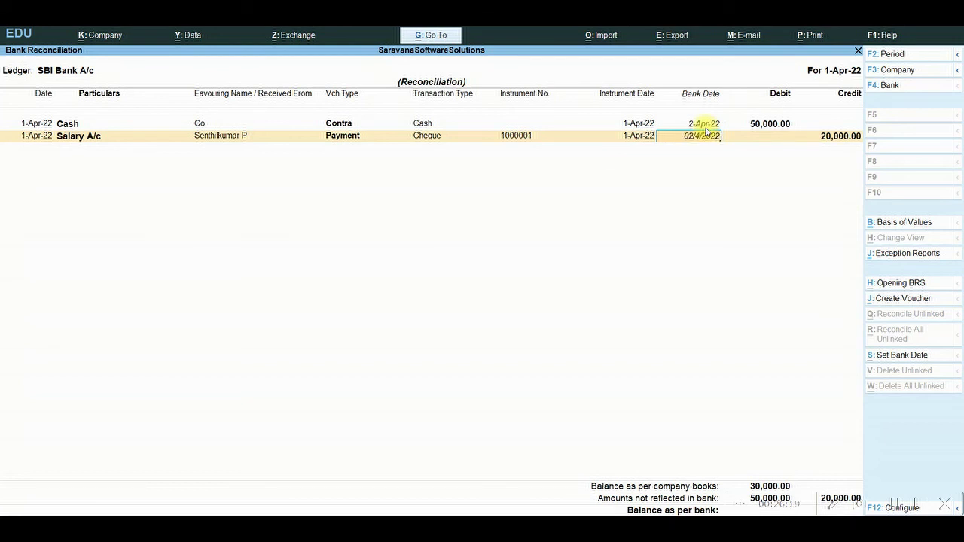
pyautogui.press('Return')
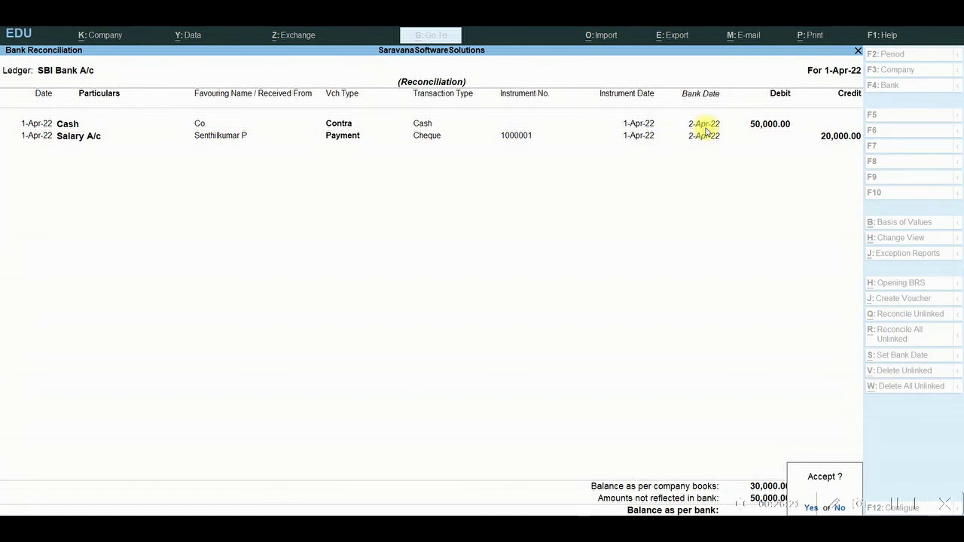
pyautogui.press('Return')
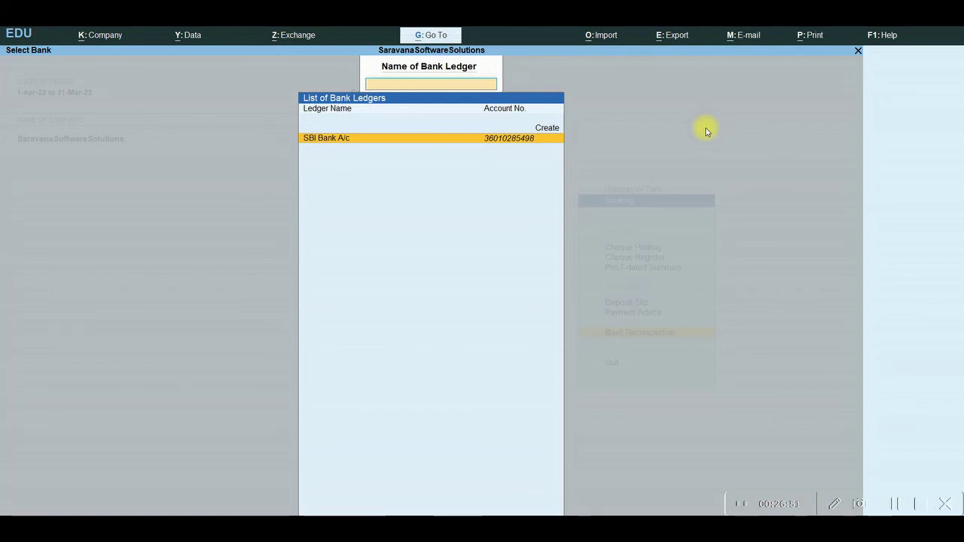
# Close the Select Bank prompt to return to the Banking menu
pyautogui.press('Escape')
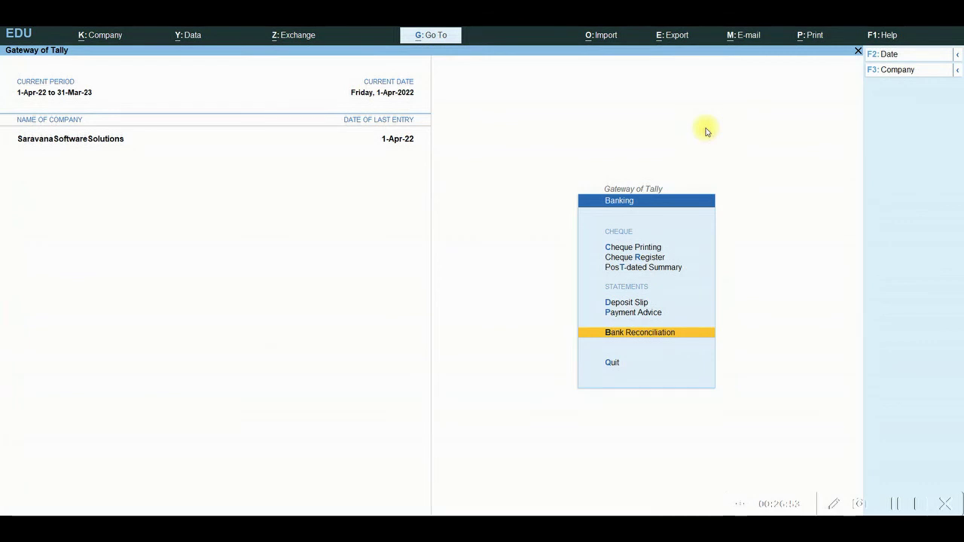